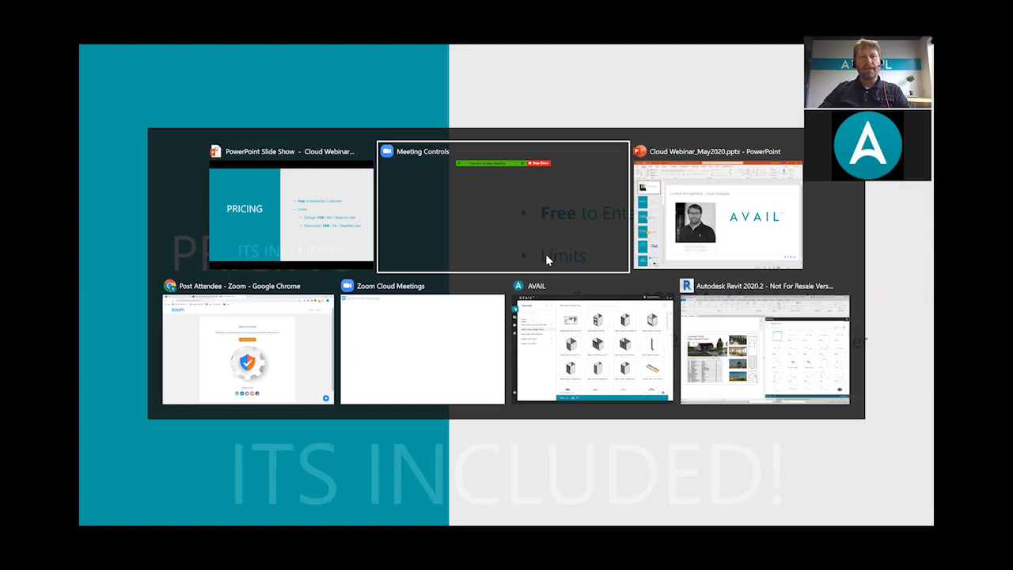
# Step: Switch from the slide show to the AVAIL desktop application and maximize its window
pyautogui.press('Tab')
pyautogui.press('Tab')
pyautogui.press('Tab')
pyautogui.press('Tab')
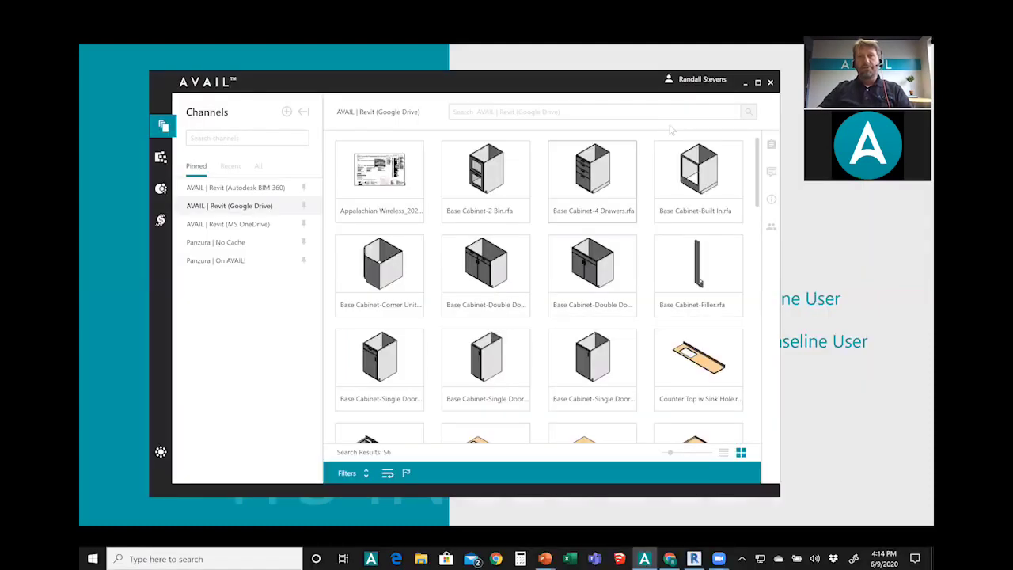
pyautogui.click(758, 82)
pyautogui.rightClick(164, 141)
pyautogui.click(162, 298)
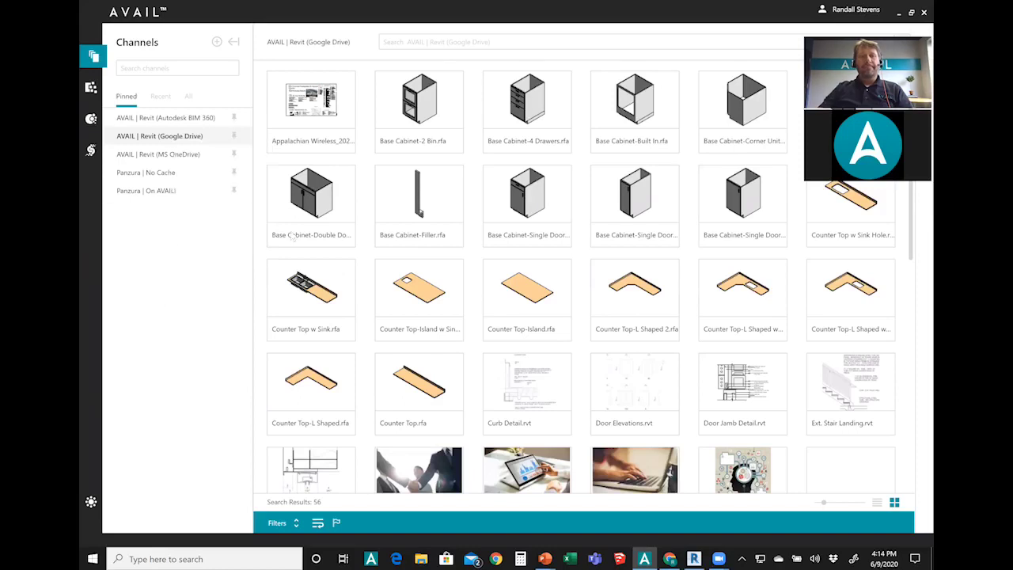
# Step: View the contents of the pinned channels AVAIL | Revit (MS OneDrive), AVAIL | Revit (Google Drive) and AVAIL | Revit (Autodesk BIM 360)
pyautogui.click(172, 155)
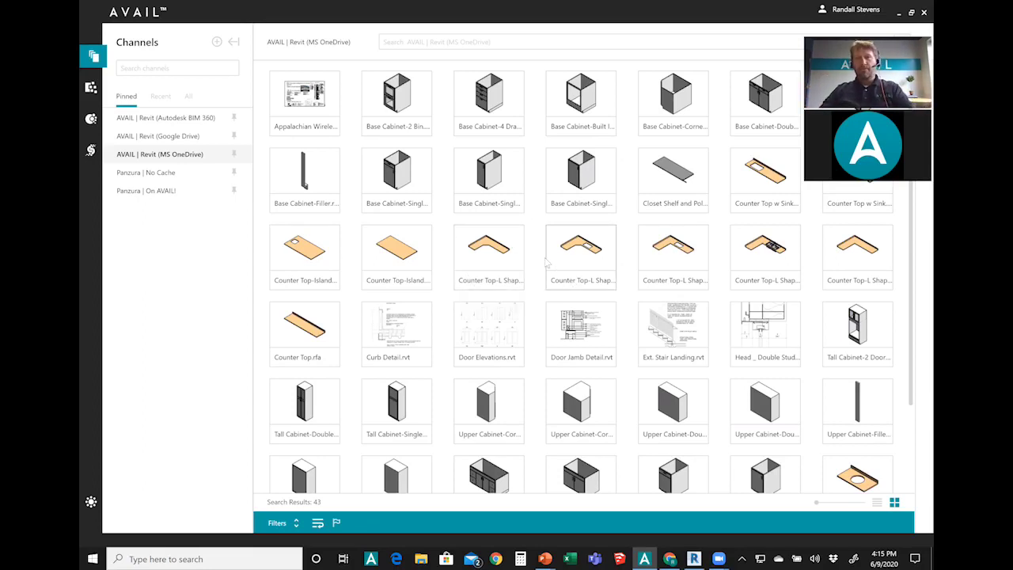
pyautogui.click(181, 141)
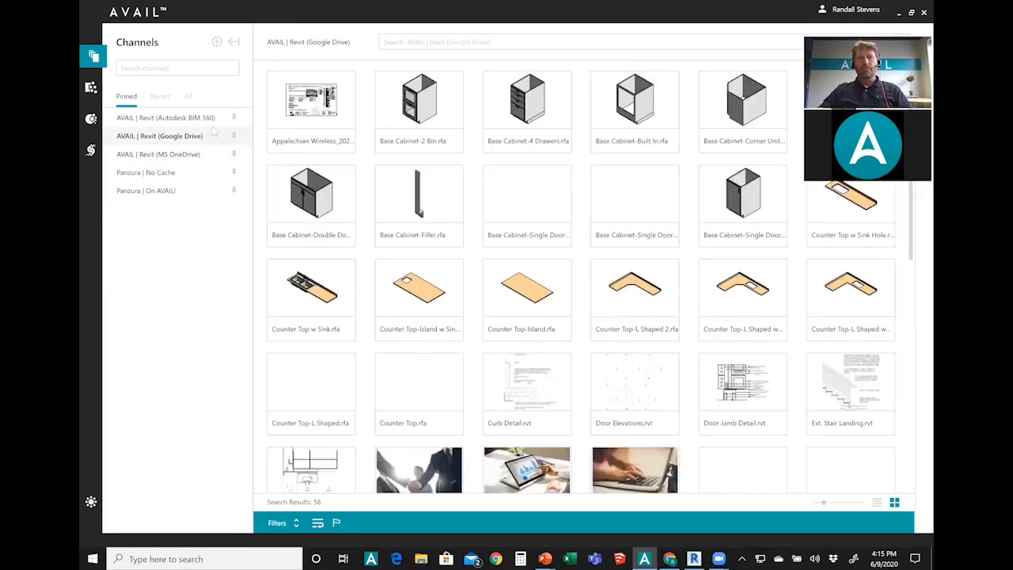
pyautogui.click(185, 120)
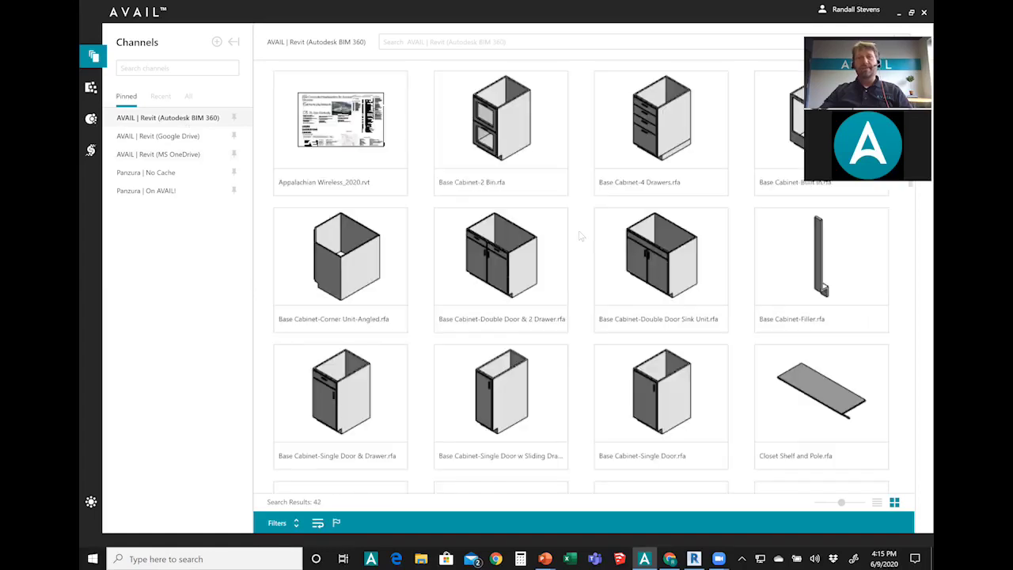
pyautogui.scroll(-1, 585, 295)
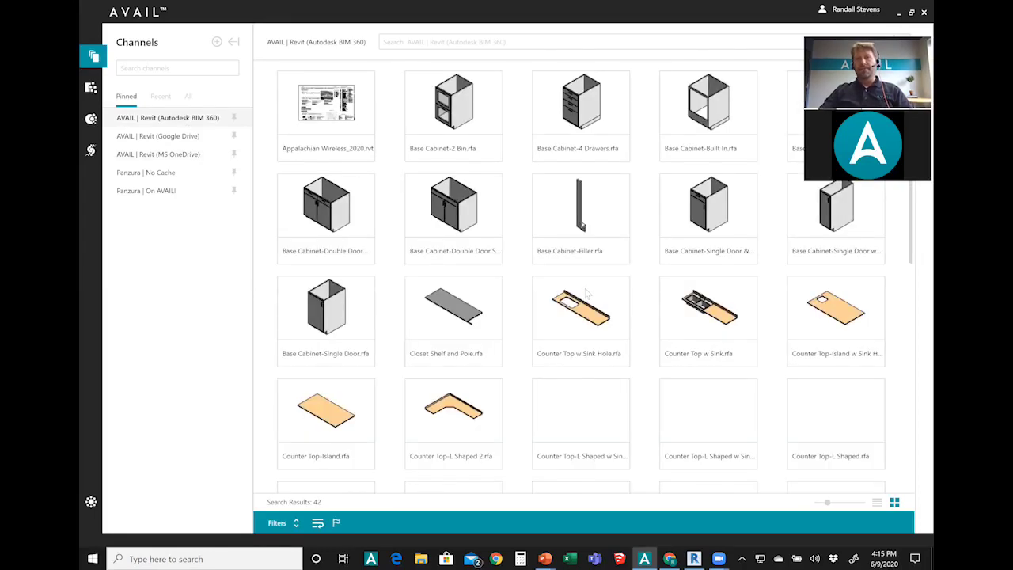
pyautogui.scroll(-2, 585, 294)
pyautogui.scroll(3, 584, 294)
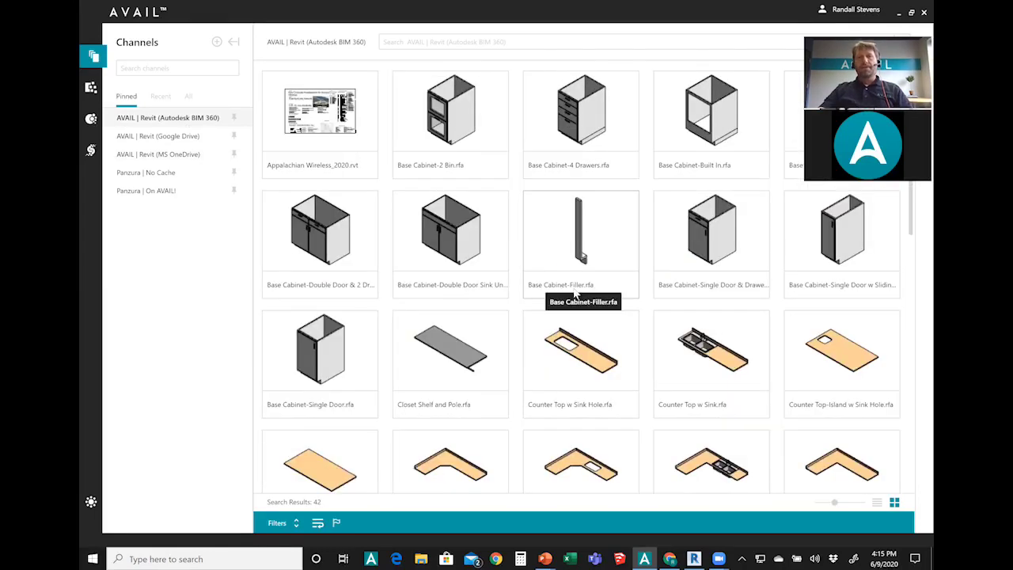
# Step: Switch to Revit, where the basic sample project's title sheet is open beside the AVAIL Browser
pyautogui.hotkey('alt', 'Tab')
pyautogui.hotkey('alt', 'Tab')
pyautogui.hotkey('alt', 'Tab')
pyautogui.hotkey('alt', 'Tab')
pyautogui.hotkey('alt', 'Tab')
pyautogui.hotkey('alt', 'Tab')
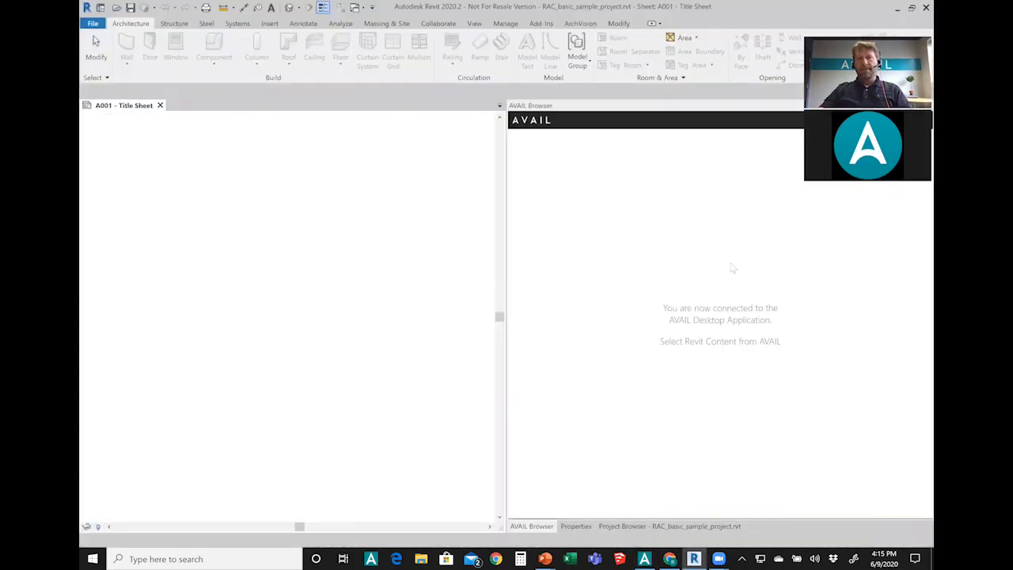
pyautogui.hotkey('alt', 'Tab')
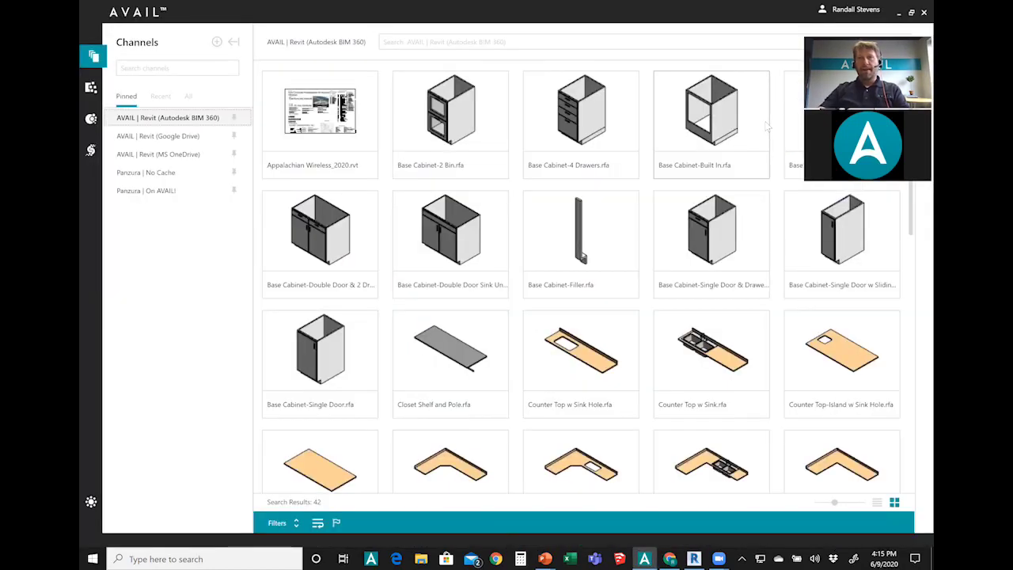
pyautogui.hotkey('alt', 'Tab')
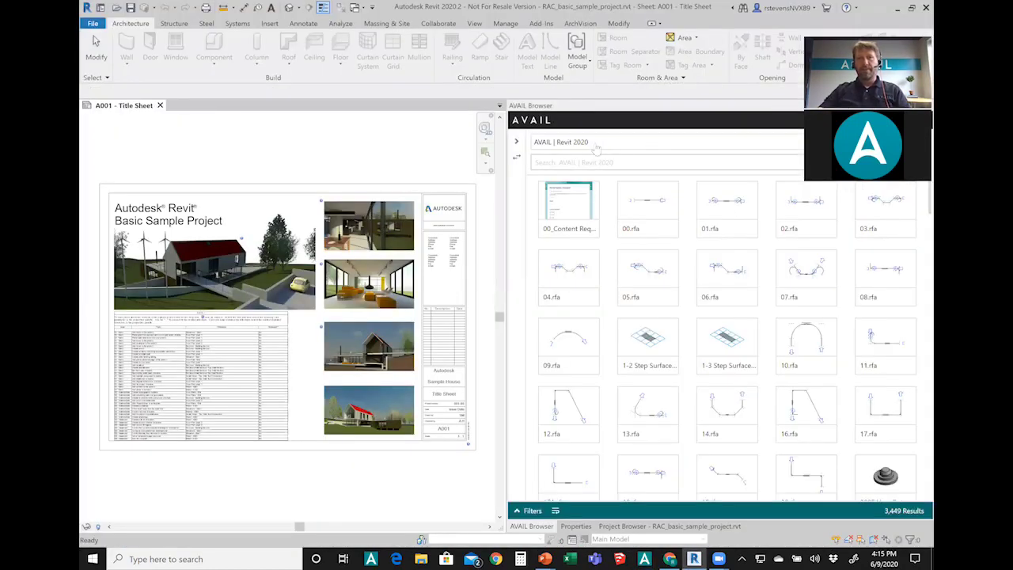
# Step: Show the Autodesk BIM 360, Google Drive and MS OneDrive Revit channels one after another in Revit's AVAIL Browser
pyautogui.click(596, 148)
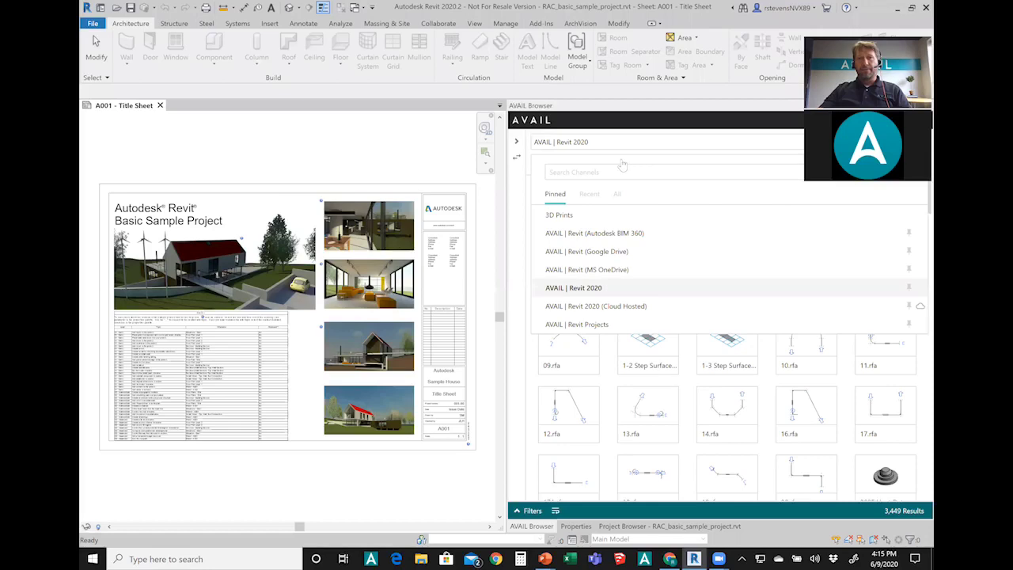
pyautogui.click(606, 234)
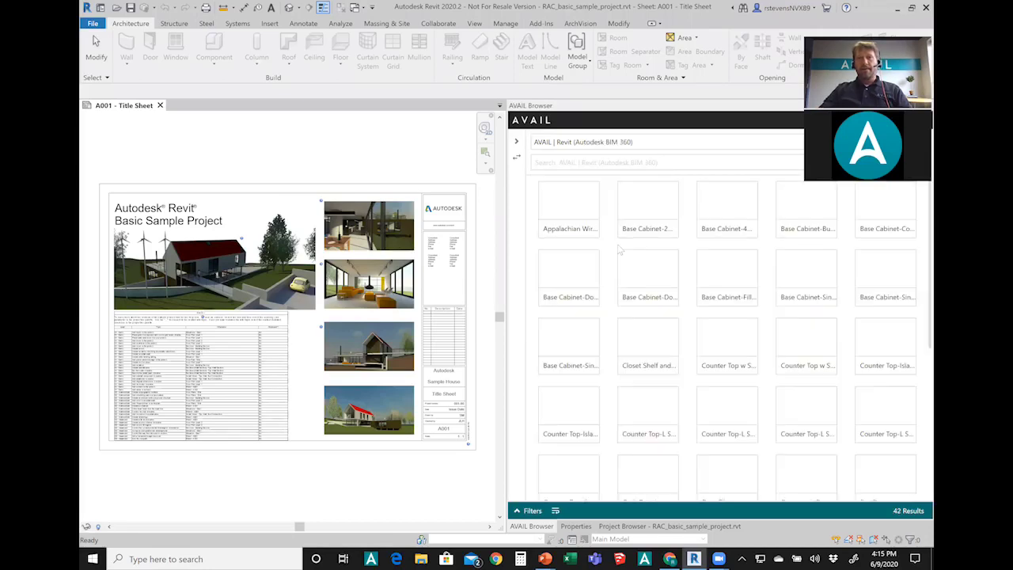
pyautogui.click(681, 152)
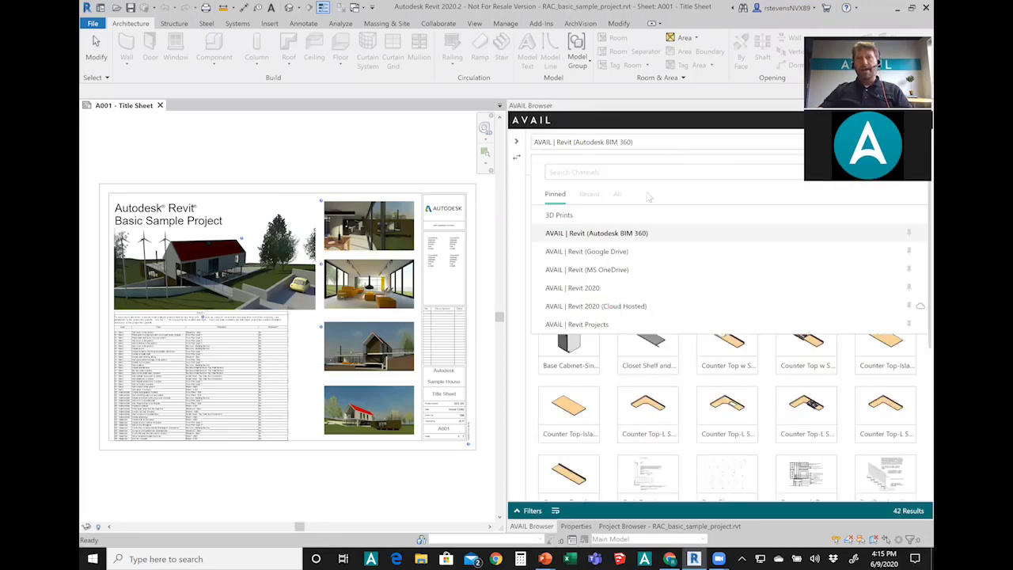
pyautogui.click(663, 253)
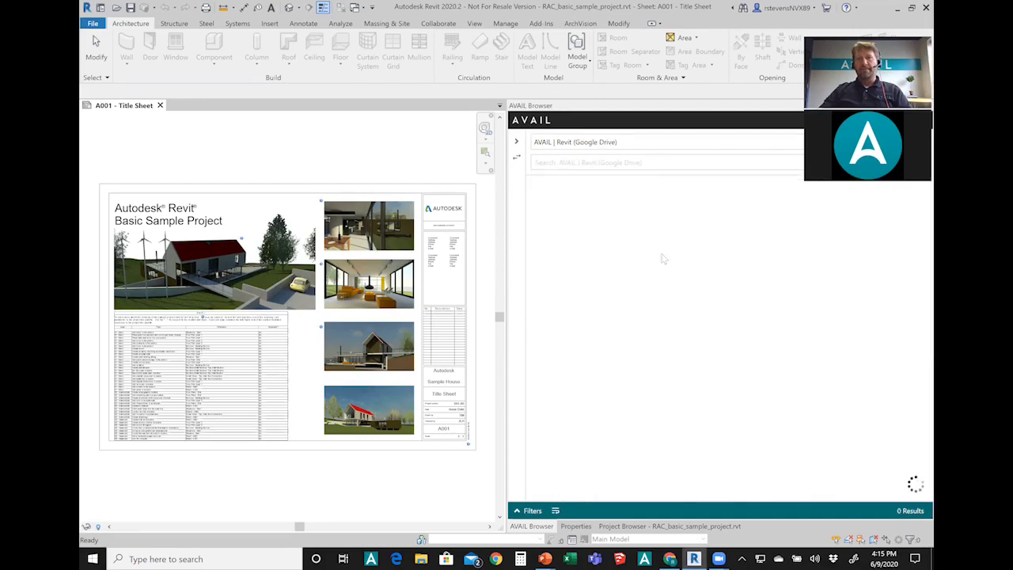
pyautogui.click(681, 151)
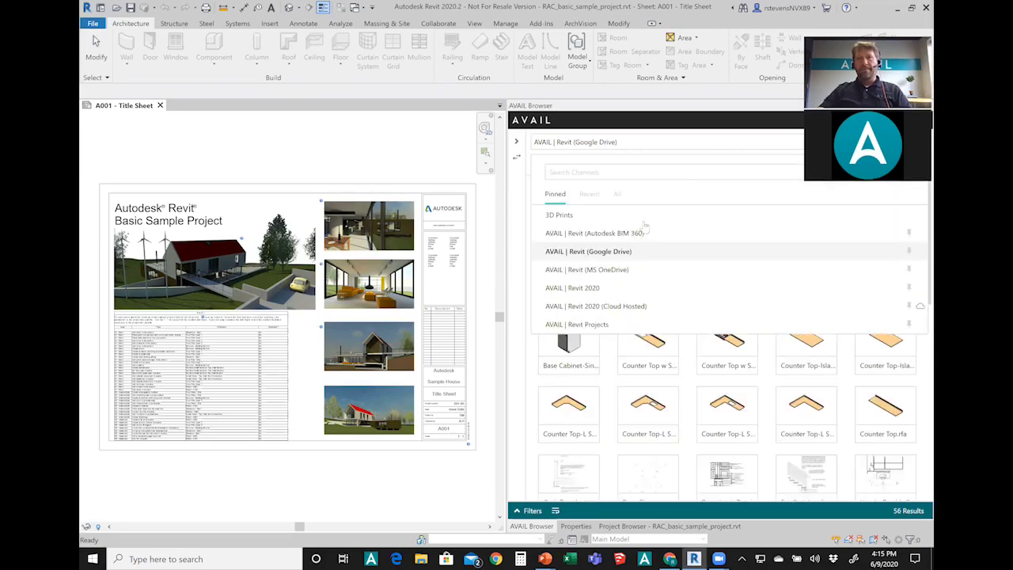
pyautogui.click(613, 270)
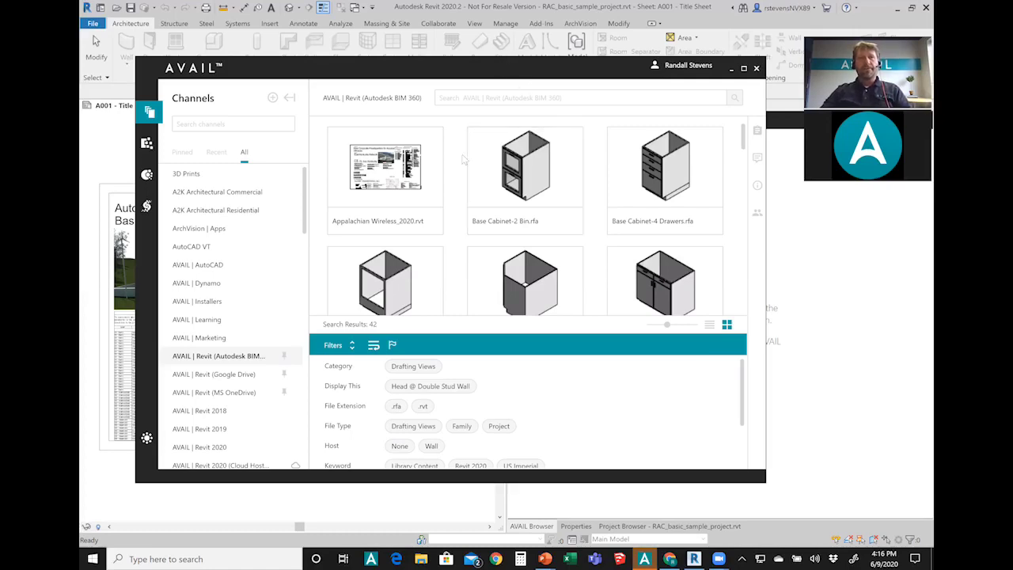
# Step: Maximize the AVAIL desktop window, list only the pinned channels and review the actions offered for the AVAIL | Revit (Autodesk BIM 360) channel
pyautogui.moveTo(502, 58); pyautogui.dragTo(446, 0)
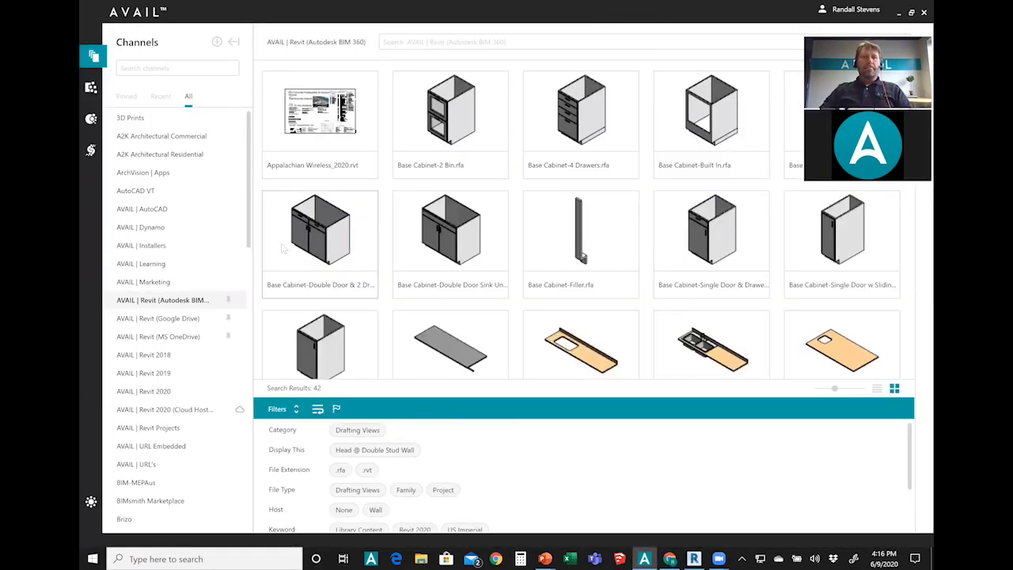
pyautogui.click(127, 97)
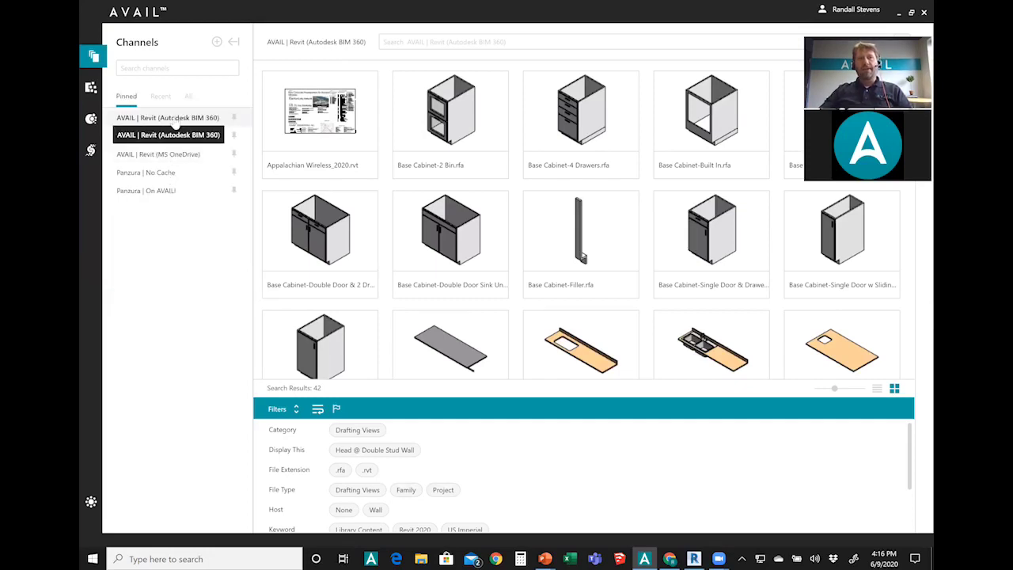
pyautogui.rightClick(175, 121)
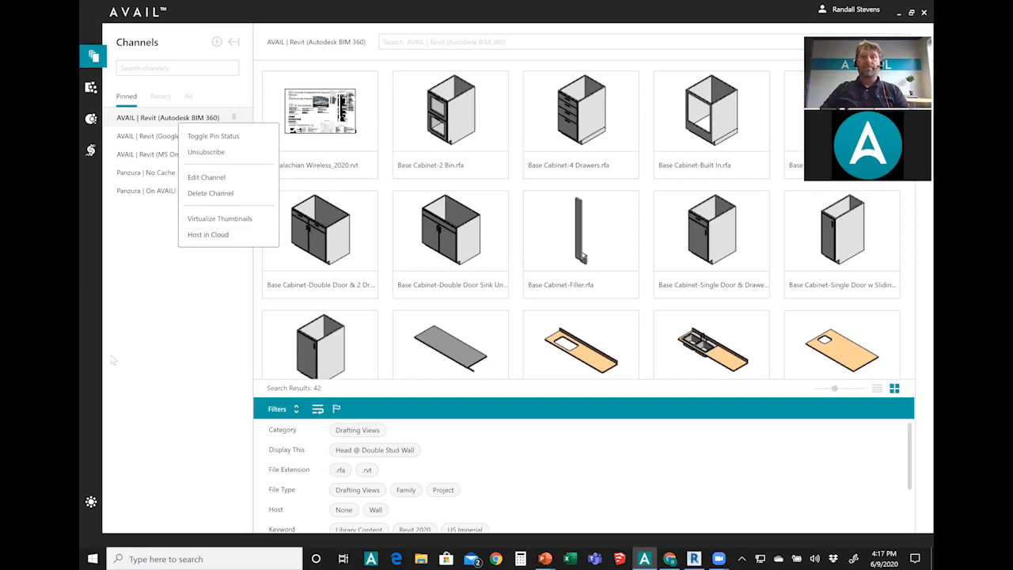
pyautogui.click(160, 336)
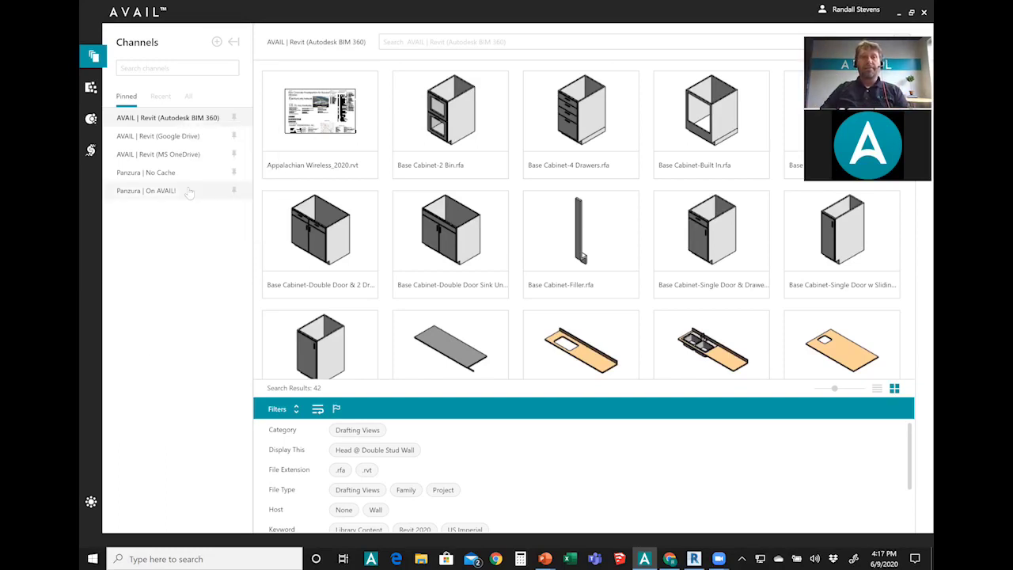
# Step: Open the AVAIL | Revit 2020 (Cloud Hosted) channel from the full channel list and collapse the list
pyautogui.click(188, 97)
pyautogui.click(157, 393)
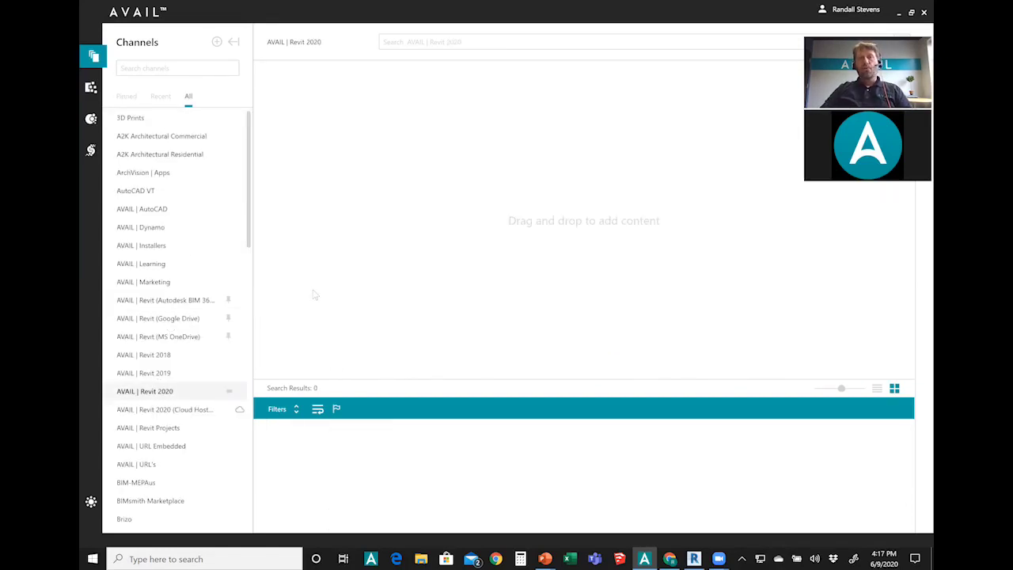
pyautogui.click(178, 410)
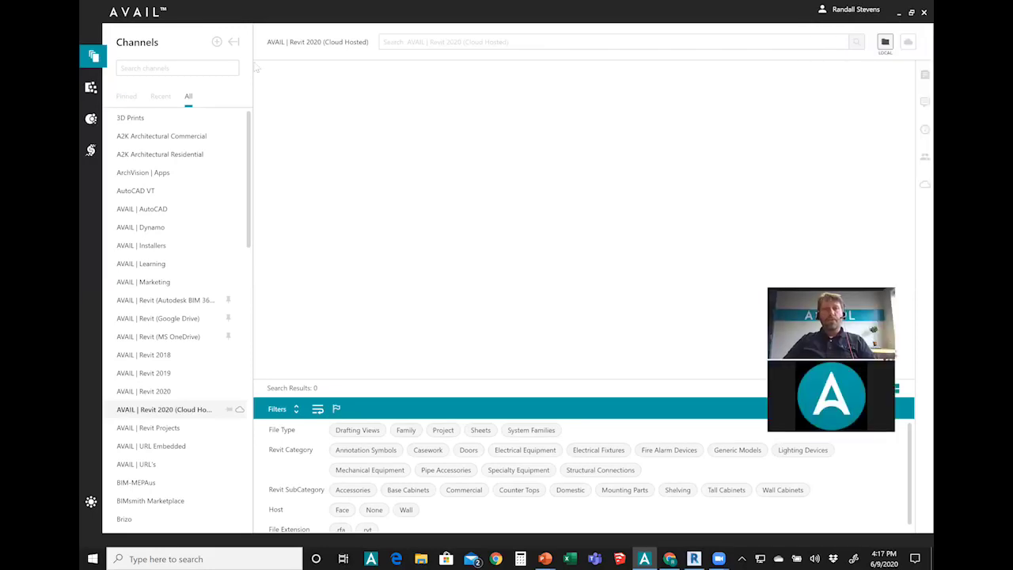
pyautogui.click(233, 42)
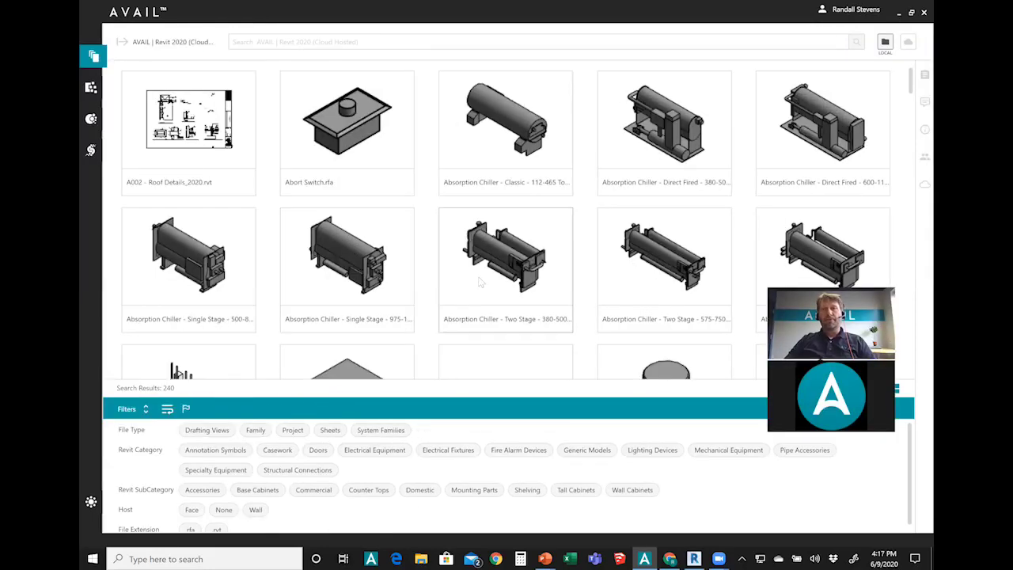
# Step: Shrink the content thumbnails and open the local file location of the AHU Filter - Cartridge family
pyautogui.keyDown('ctrl'); pyautogui.scroll(-2, 427, 253); pyautogui.keyUp('ctrl')
pyautogui.keyDown('ctrl'); pyautogui.scroll(3, 475, 247); pyautogui.keyUp('ctrl')
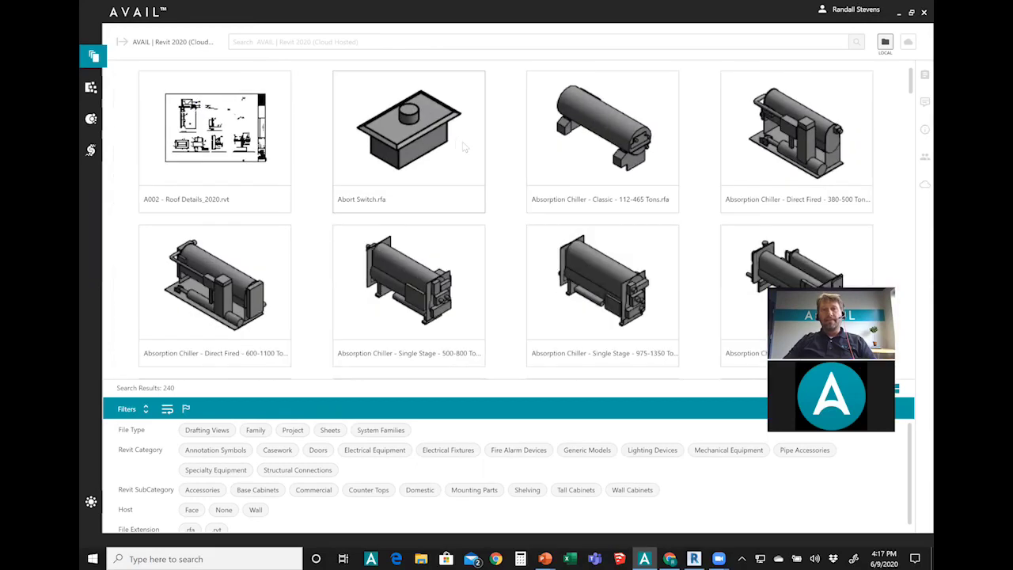
pyautogui.keyDown('ctrl'); pyautogui.scroll(-2, 447, 229); pyautogui.keyUp('ctrl')
pyautogui.keyDown('ctrl'); pyautogui.scroll(-2, 447, 232); pyautogui.keyUp('ctrl')
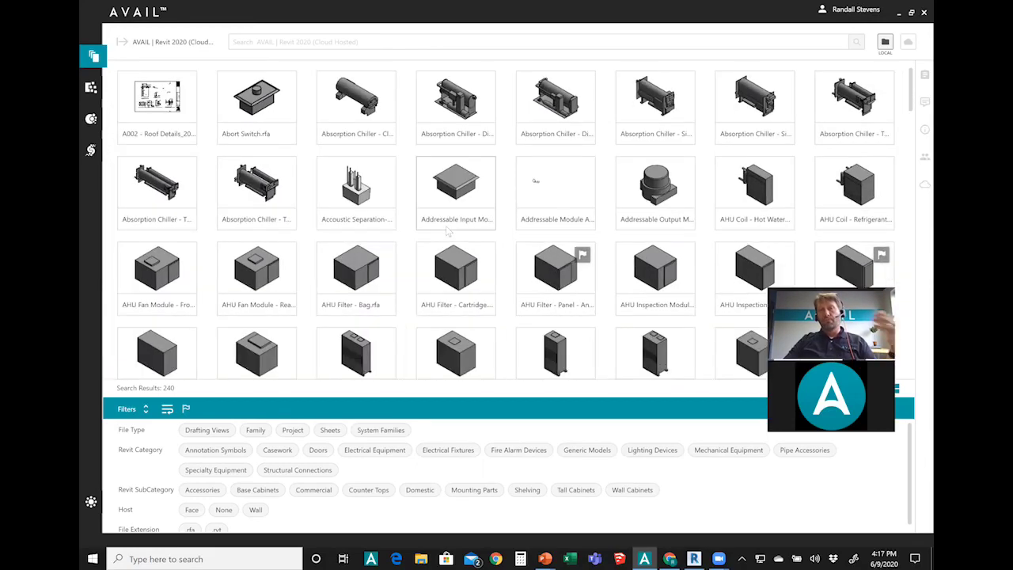
pyautogui.rightClick(453, 273)
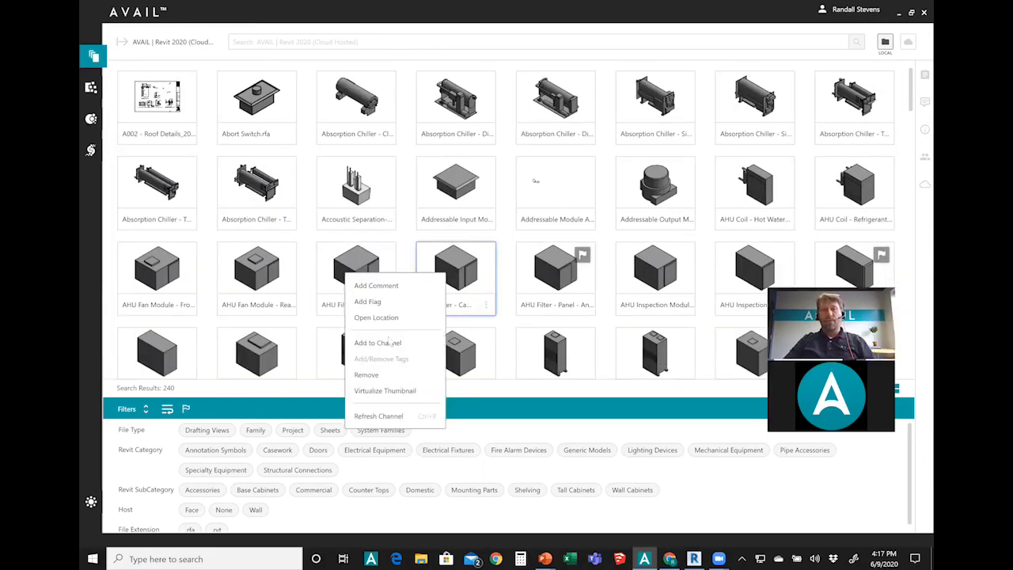
pyautogui.click(500, 209)
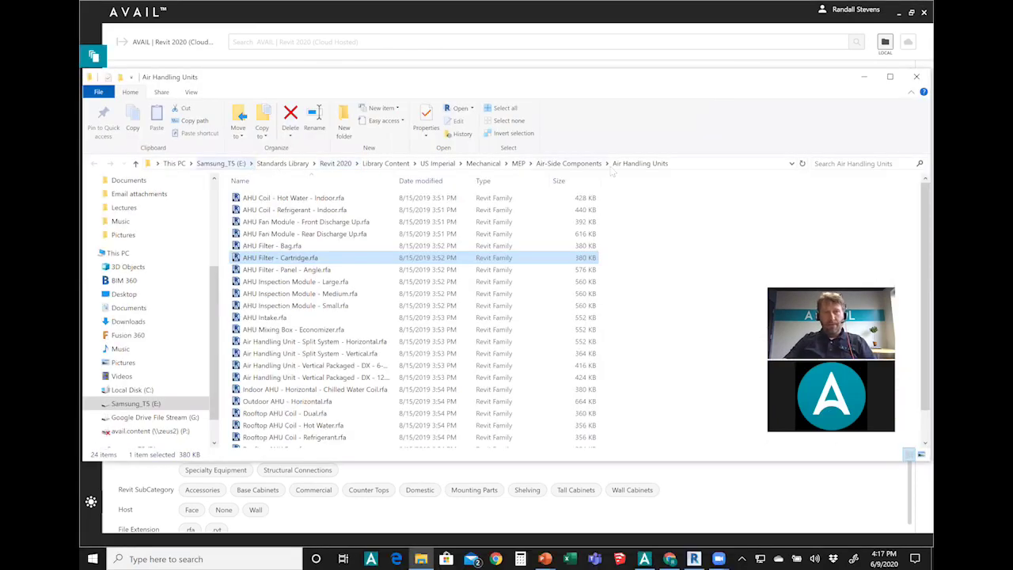
# Step: Go up from the Air Handling Units folder to the Mechanical folder and close the file window
pyautogui.click(566, 163)
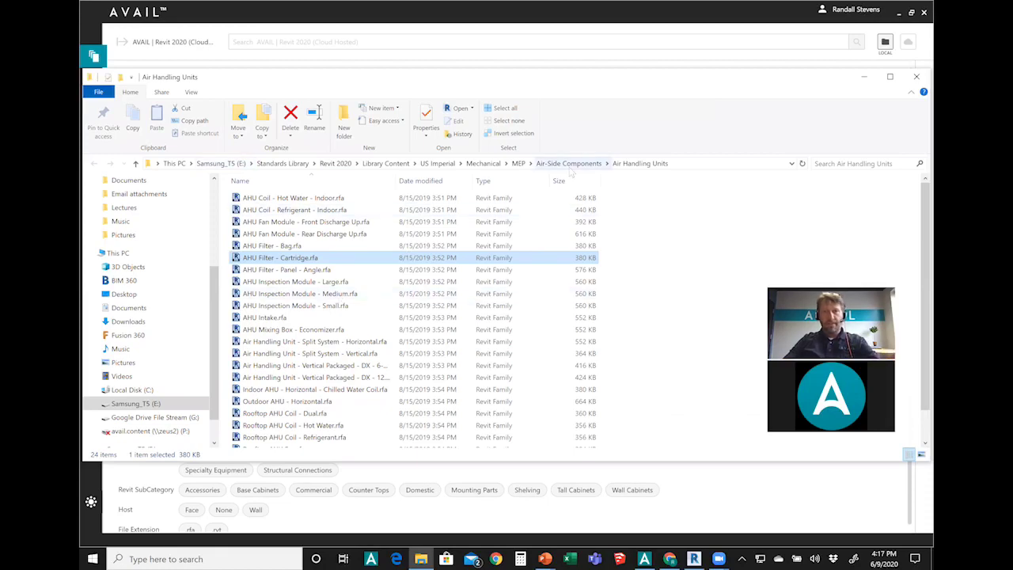
pyautogui.click(518, 163)
pyautogui.click(485, 162)
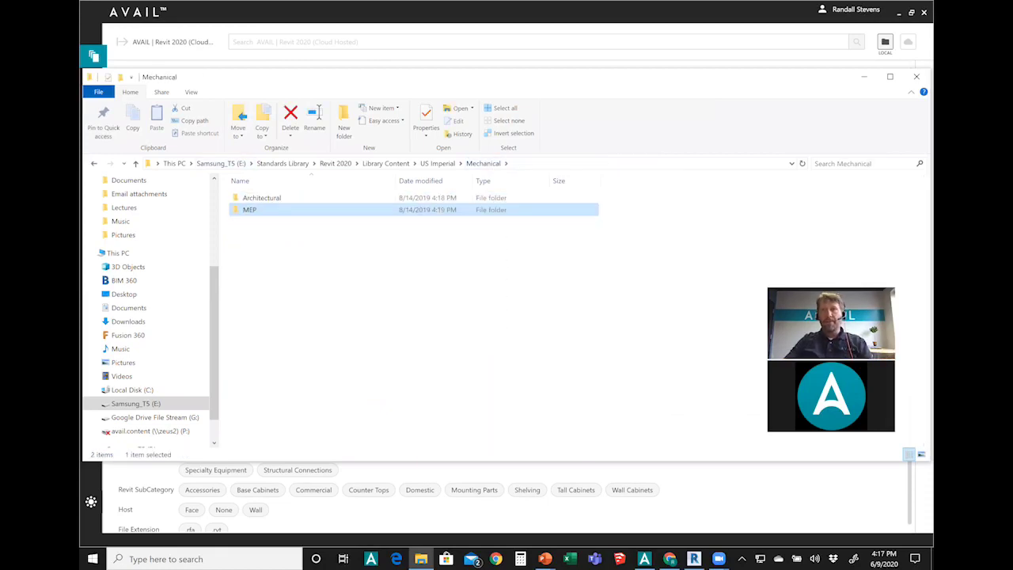
pyautogui.click(917, 76)
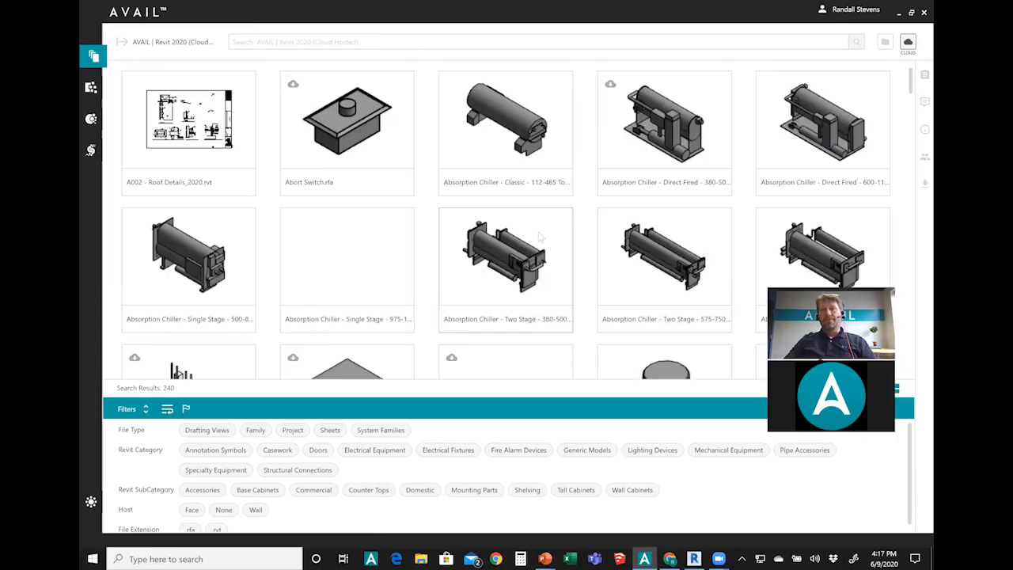
# Step: In the channel's cloud view, select Disconnect Switches.rfa and open its file location
pyautogui.scroll(-6, 538, 233)
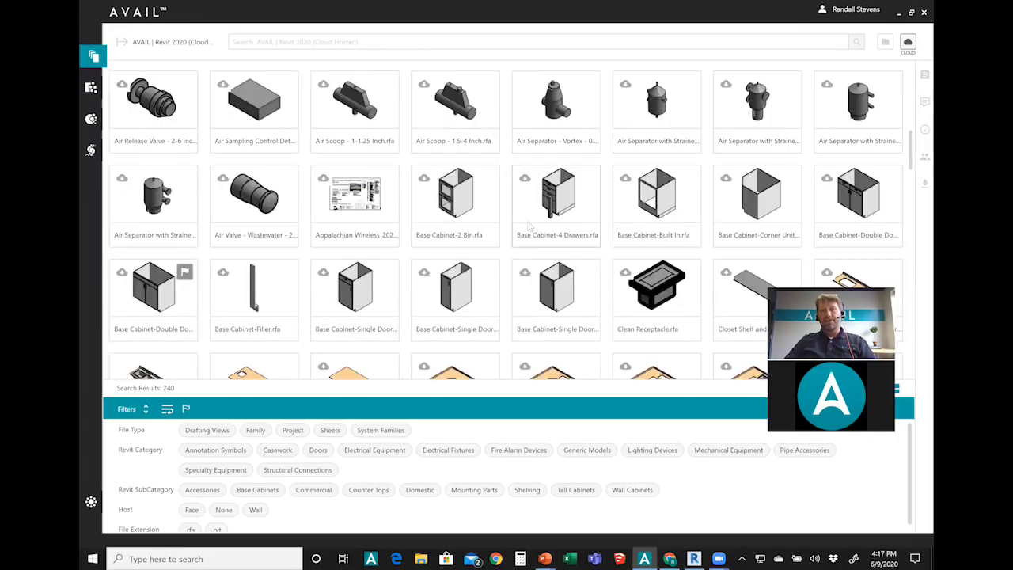
pyautogui.scroll(-6, 527, 225)
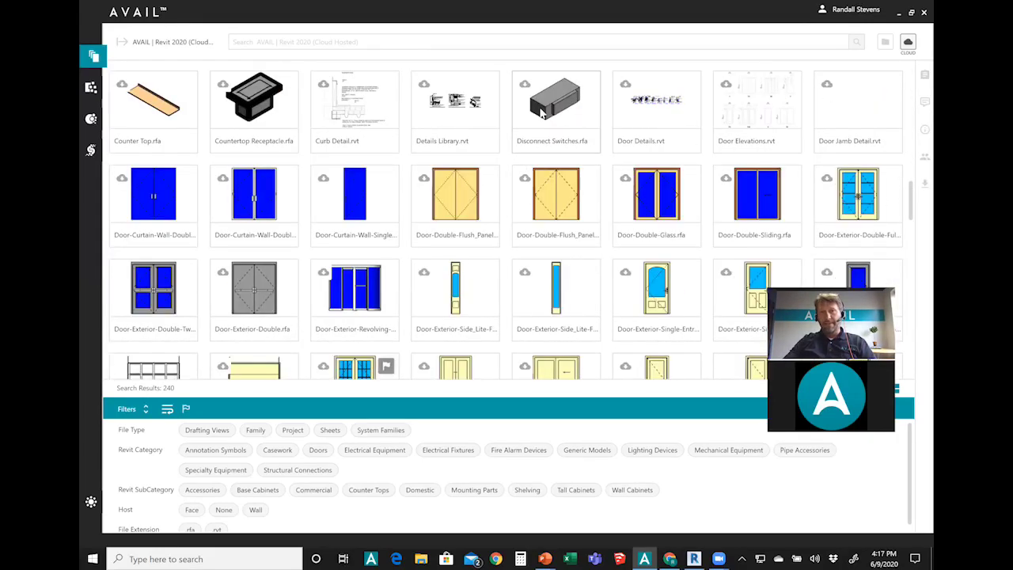
pyautogui.click(558, 111)
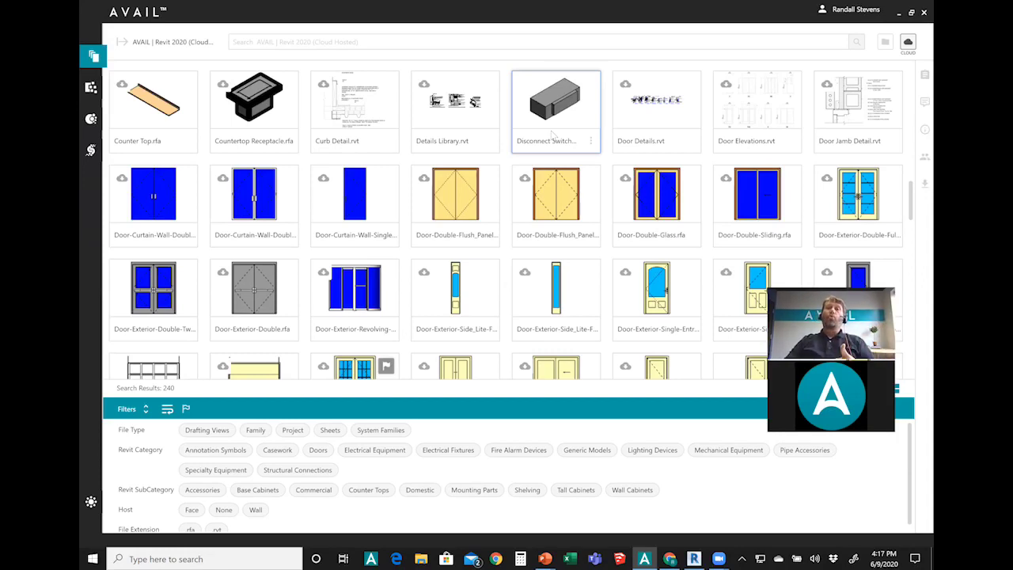
pyautogui.rightClick(554, 116)
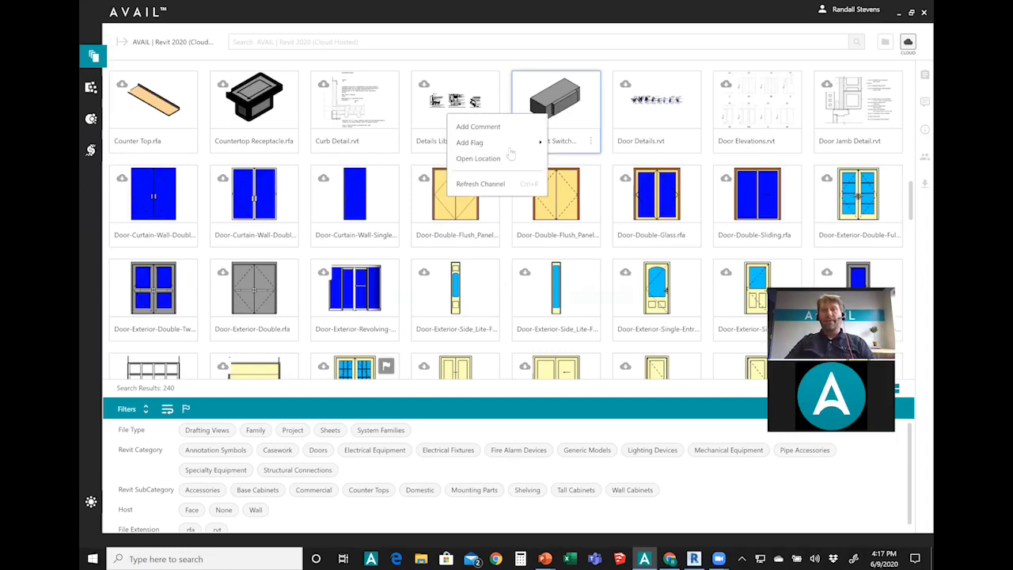
pyautogui.click(488, 163)
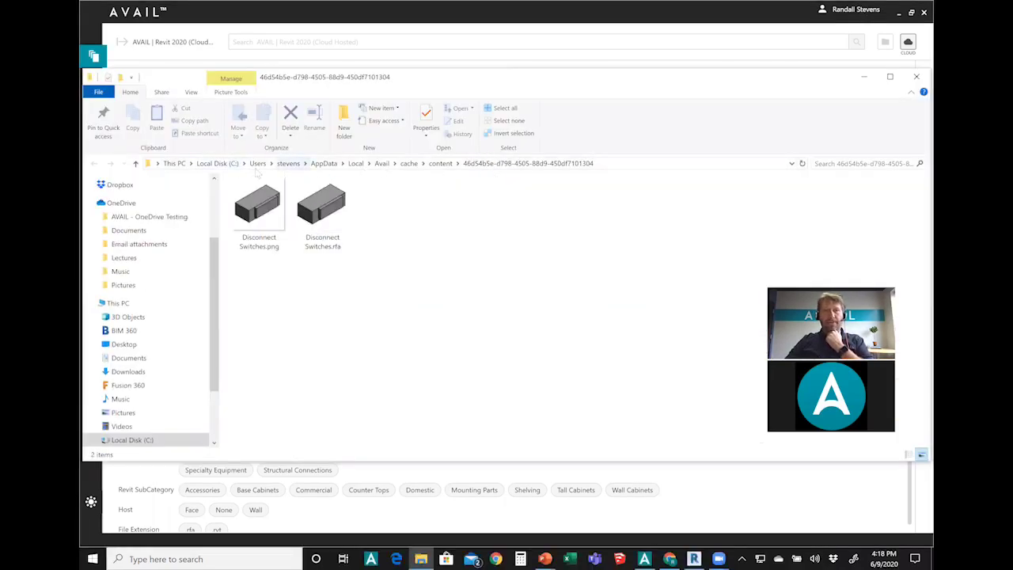
# Step: Close the file window and compare the channel's local and cloud views, ending in the local view
pyautogui.click(916, 75)
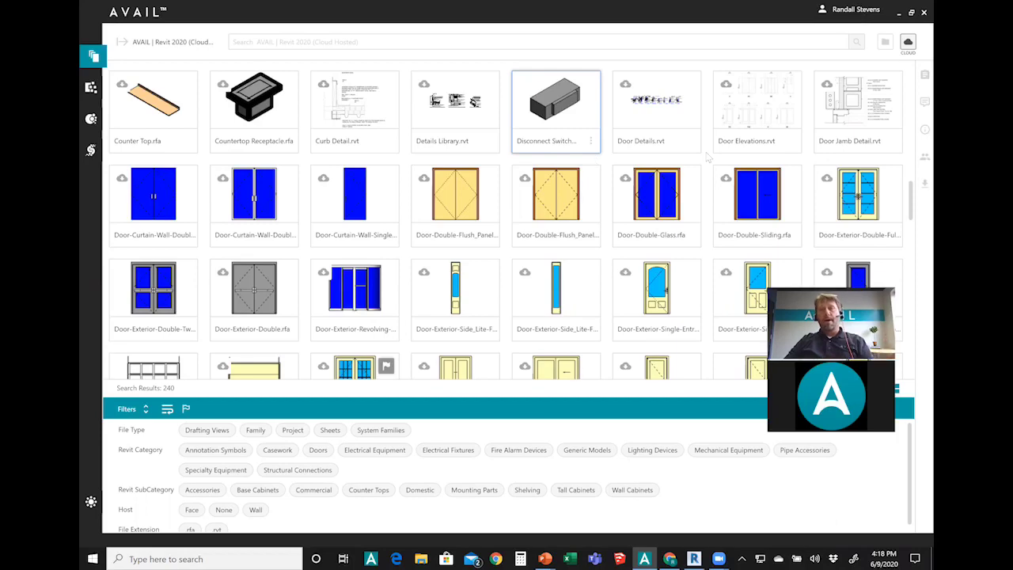
pyautogui.click(885, 42)
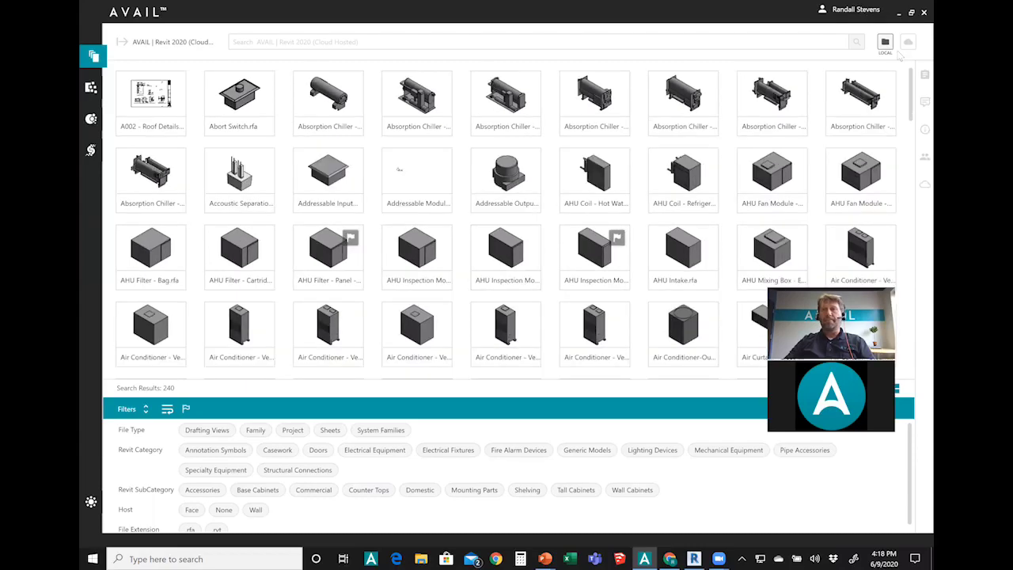
pyautogui.click(908, 41)
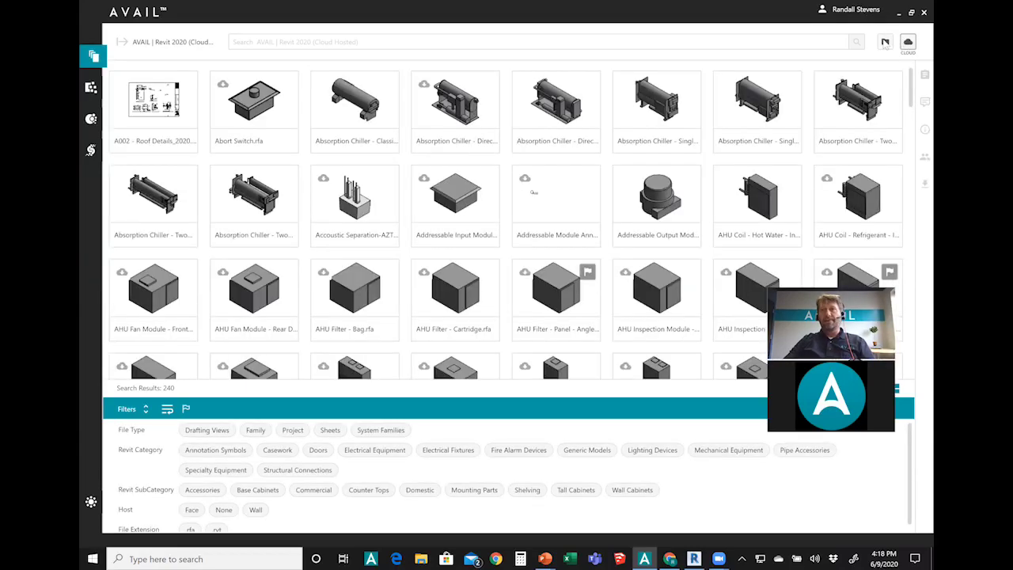
pyautogui.click(884, 42)
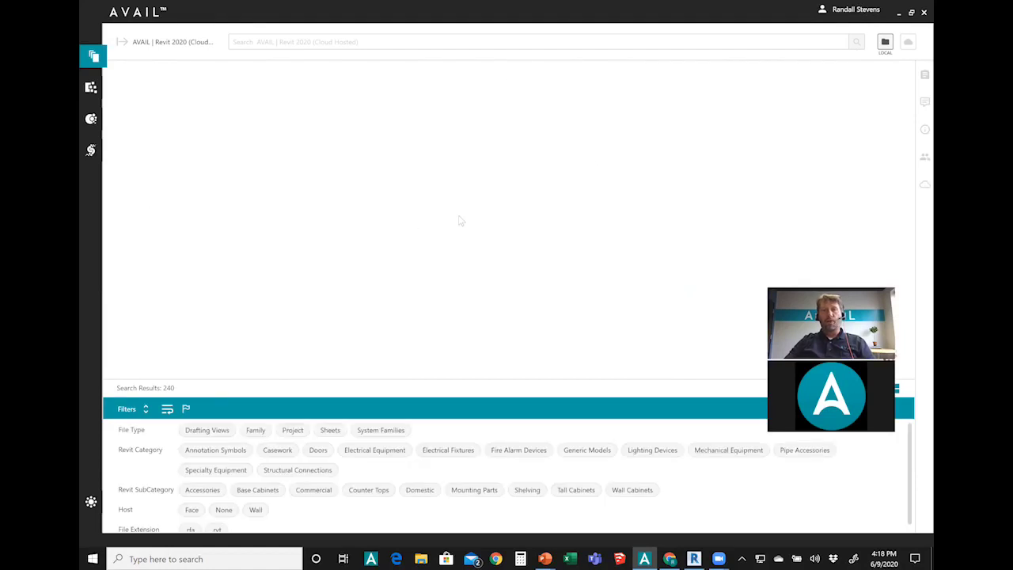
# Step: Publish the pending changes of the AVAIL | Revit 2020 (Cloud Hosted) channel and expand the channel list
pyautogui.click(924, 184)
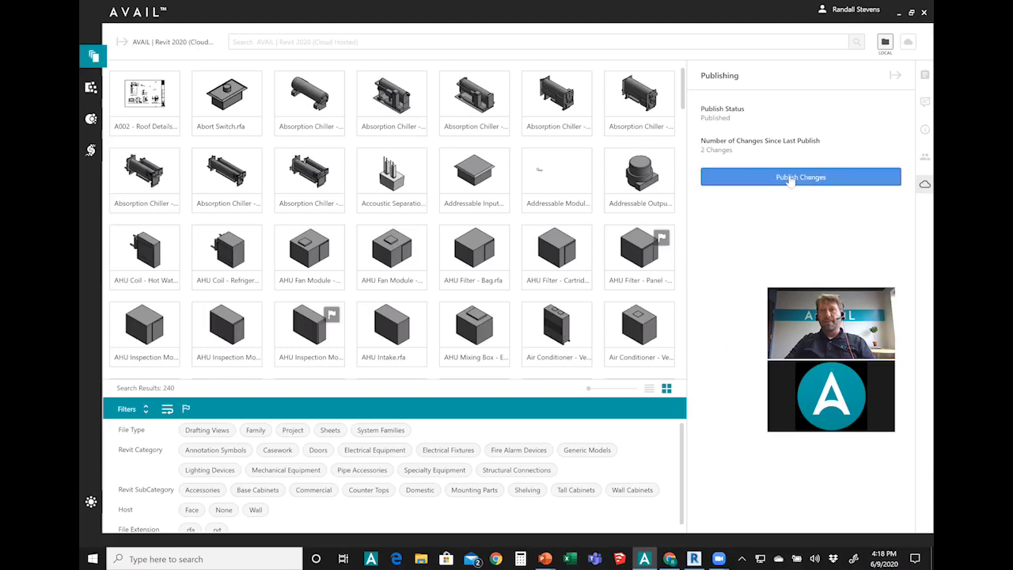
pyautogui.click(765, 182)
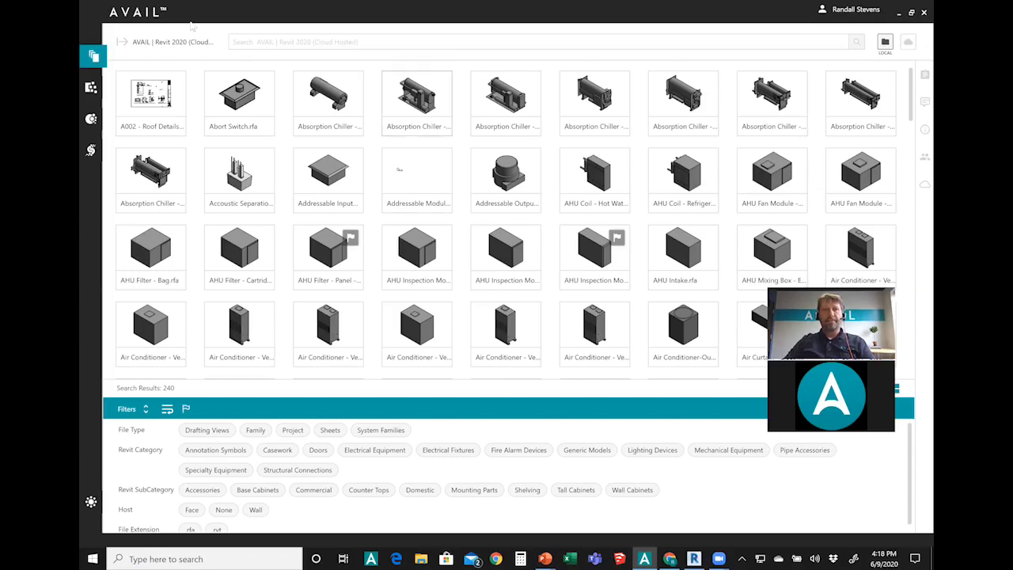
pyautogui.click(121, 41)
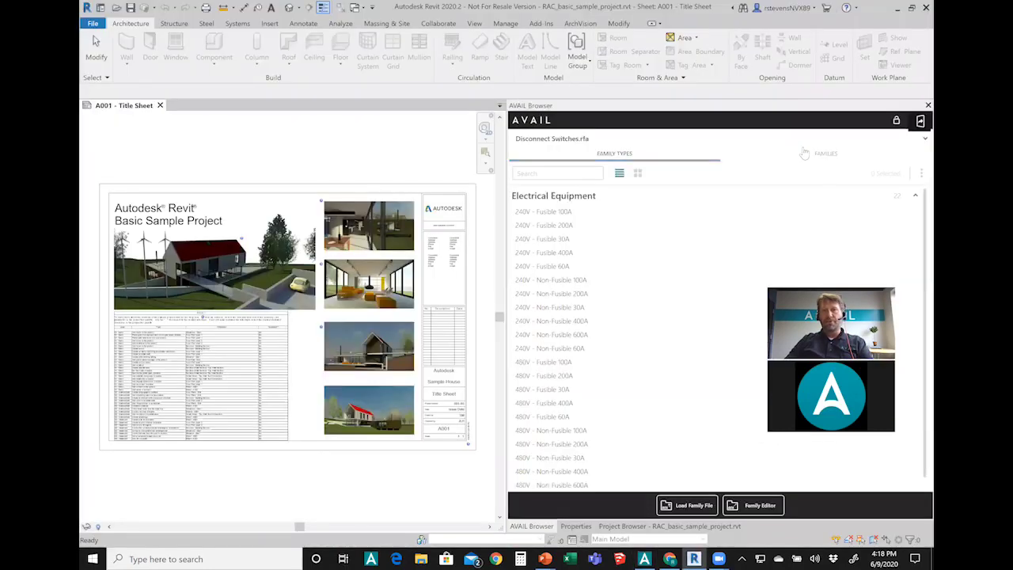
# Step: Switch to Revit and open the pinned AVAIL | Revit 2020 (Cloud Hosted) channel in the AVAIL Browser
pyautogui.hotkey('alt', 'Tab')
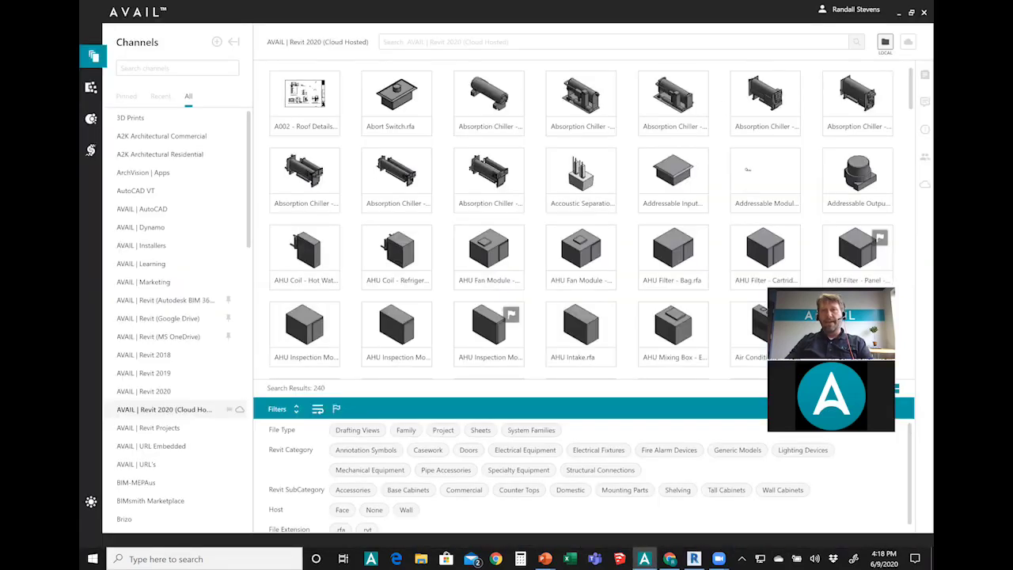
pyautogui.hotkey('alt', 'Tab')
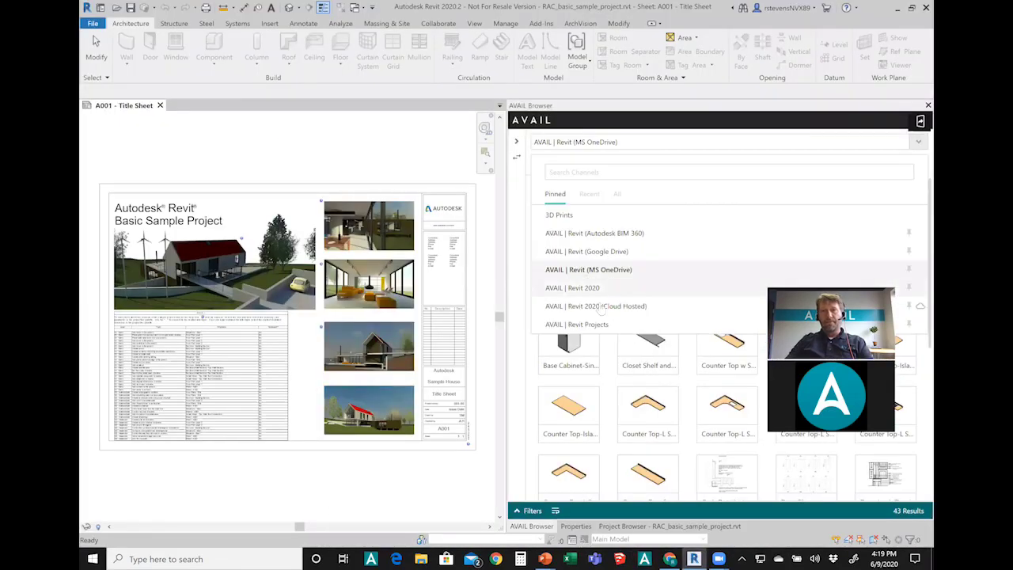
pyautogui.click(600, 307)
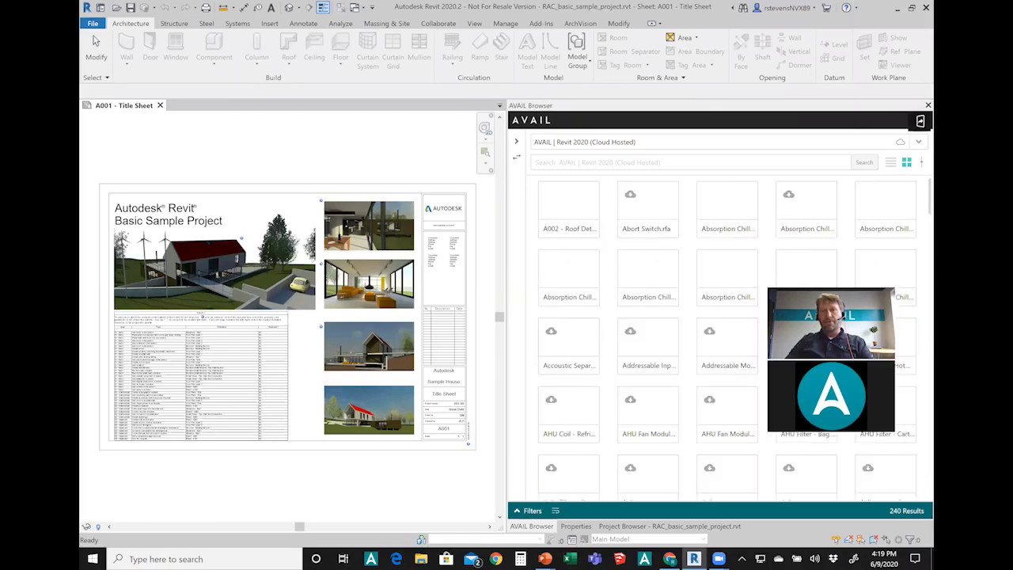
# Step: Preview the Air Separator with Strainer - Inline Tangential family and download it from the cloud-hosted channel to list its family types
pyautogui.scroll(-4, 647, 336)
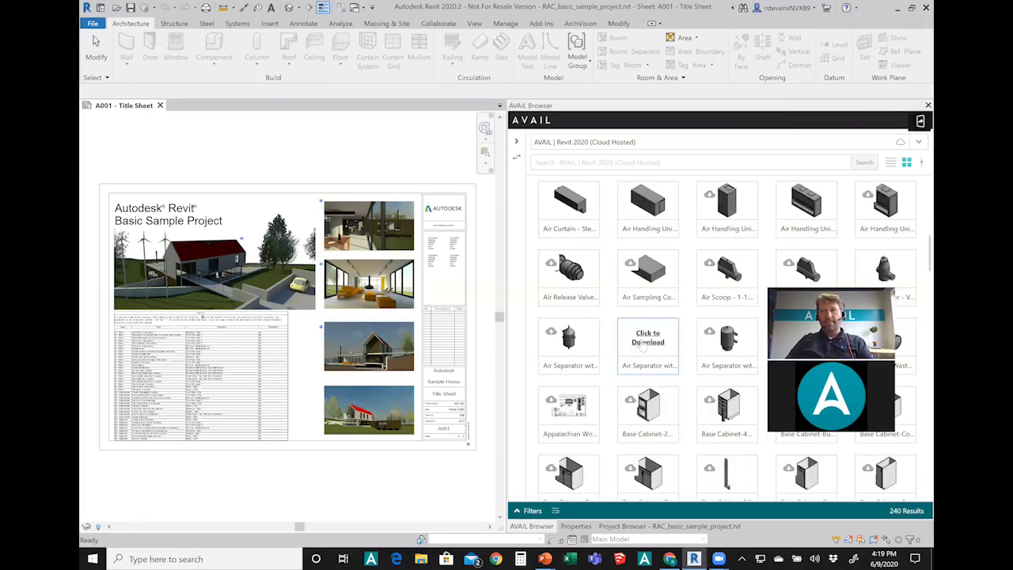
pyautogui.click(516, 142)
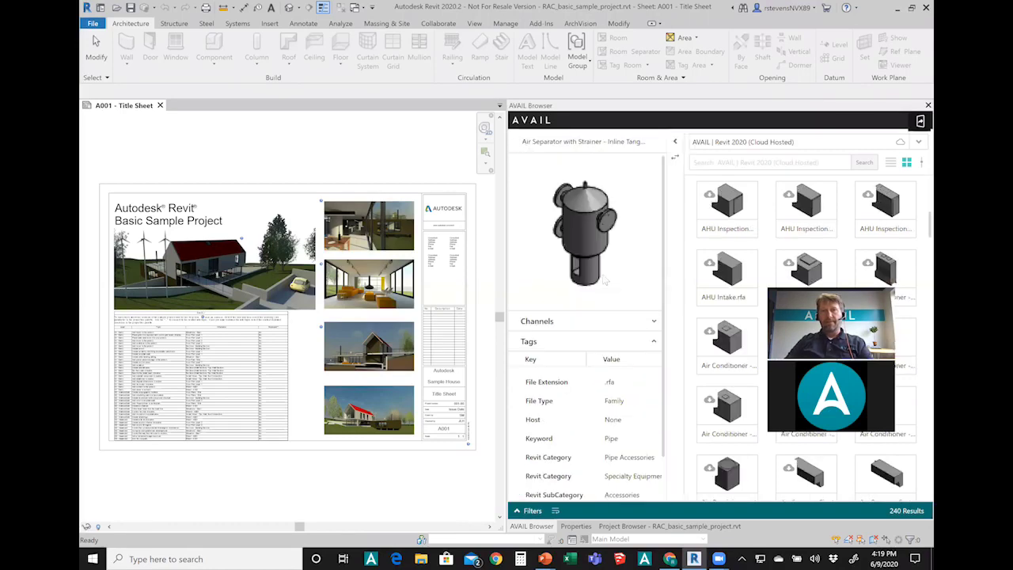
pyautogui.doubleClick(609, 257)
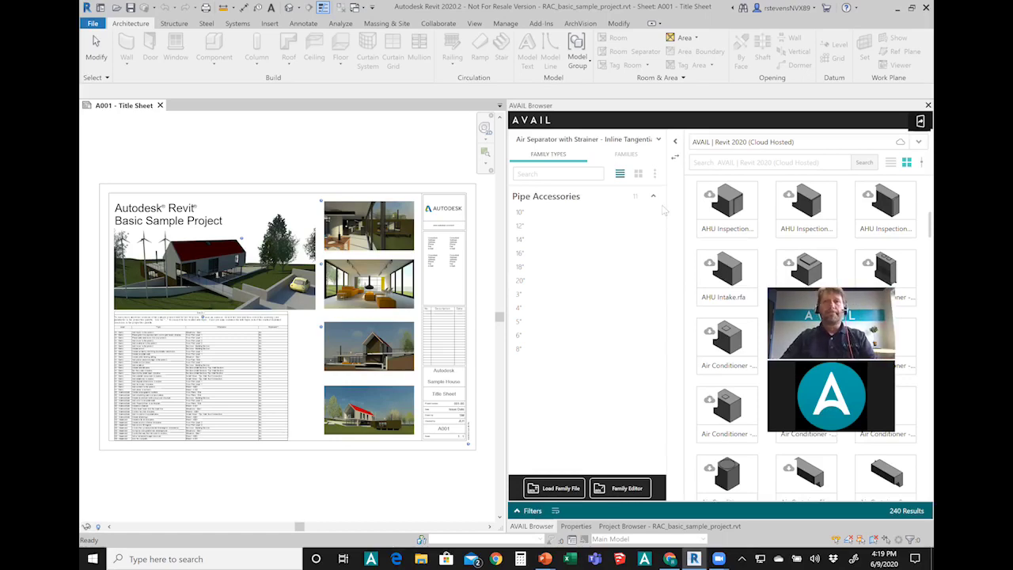
# Step: Switch to Chrome and open the File Storage Map whiteboard in Miro
pyautogui.hotkey('alt', 'Tab')
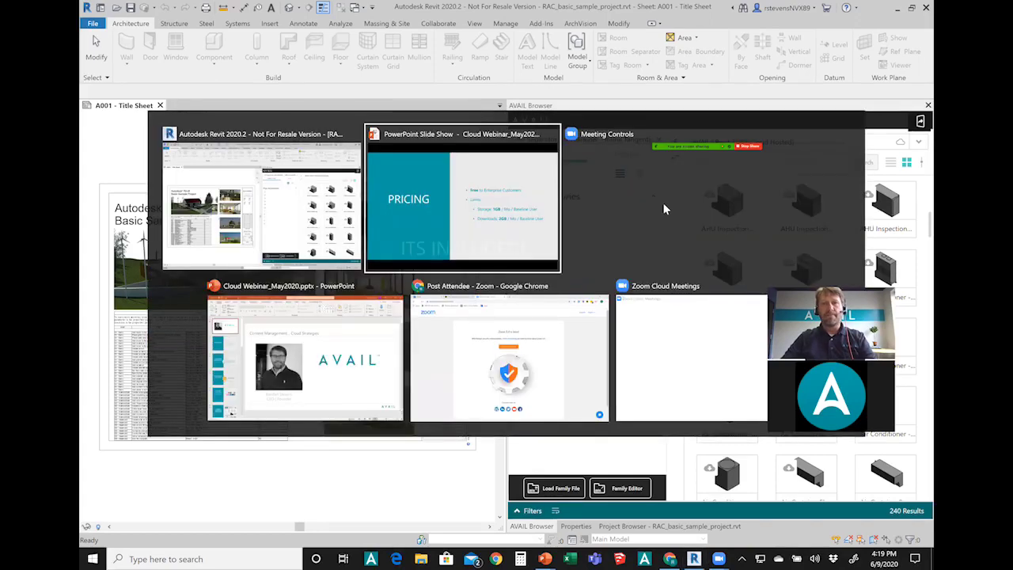
pyautogui.hotkey('alt', 'Tab')
pyautogui.hotkey('alt', 'Tab')
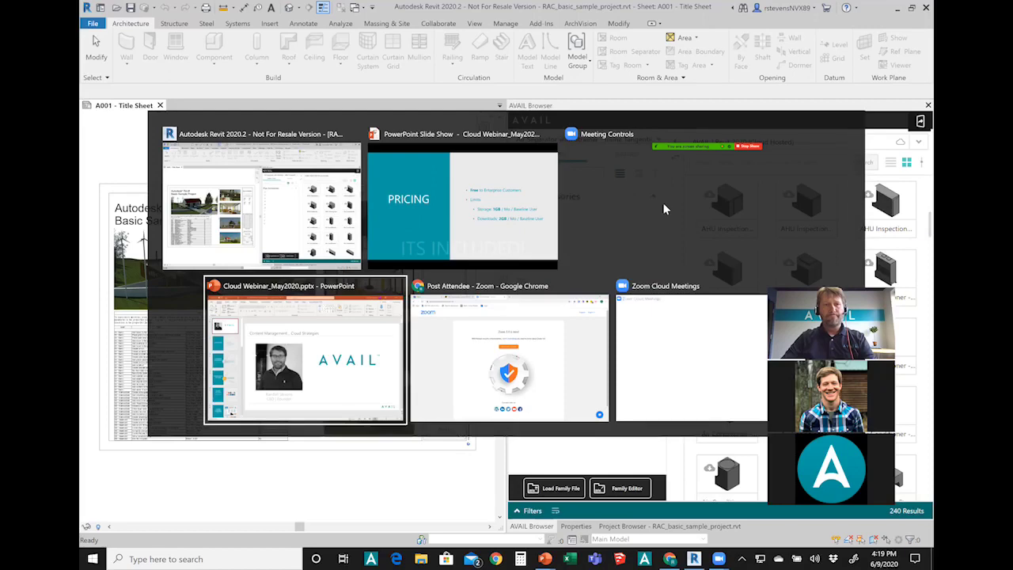
pyautogui.hotkey('alt', 'Tab')
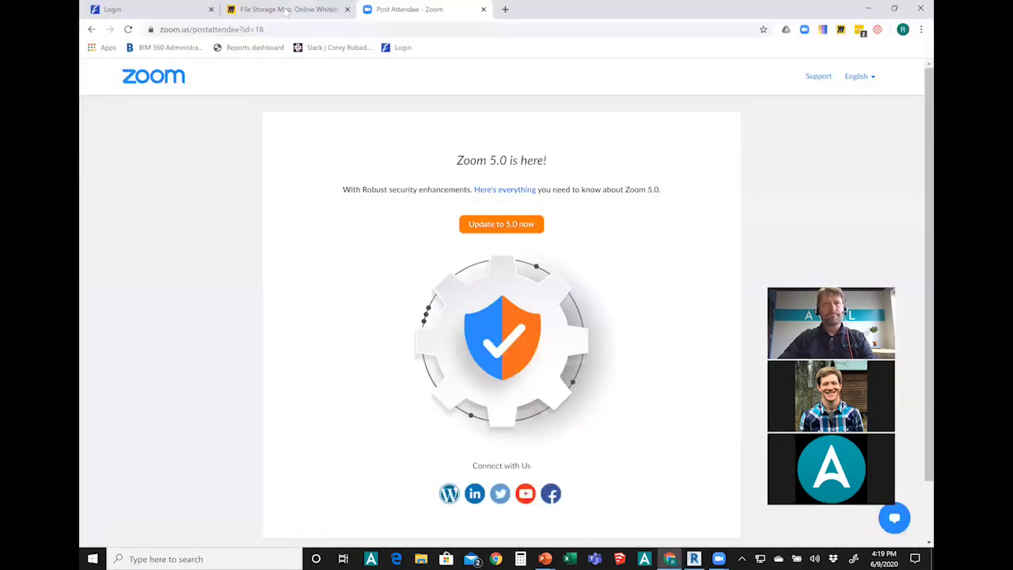
pyautogui.click(287, 11)
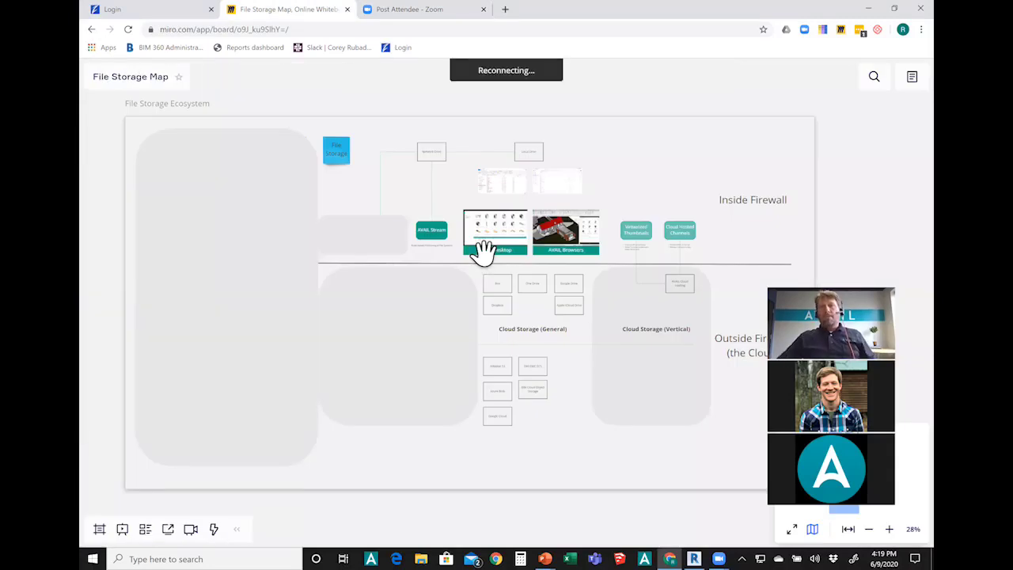
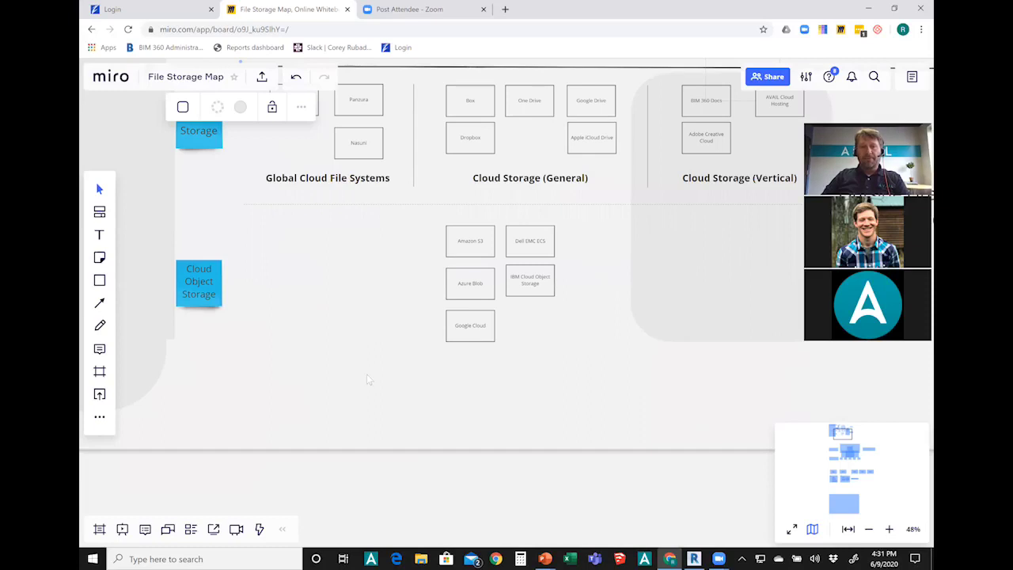
# Step: Launch the AVAIL desktop application from the File Storage Map board and dismiss the window switcher
pyautogui.scroll(2, 475, 388)
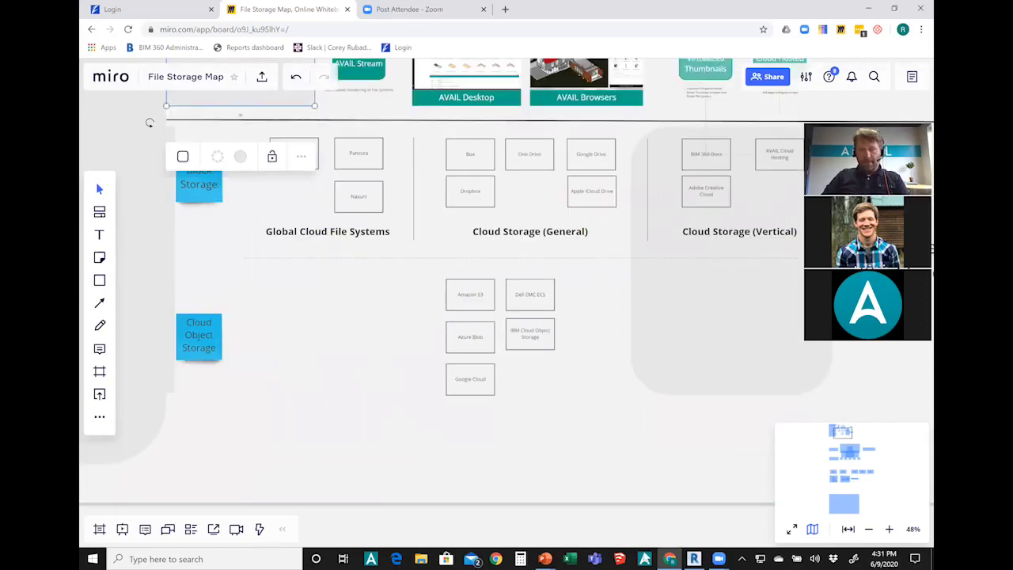
pyautogui.click(646, 557)
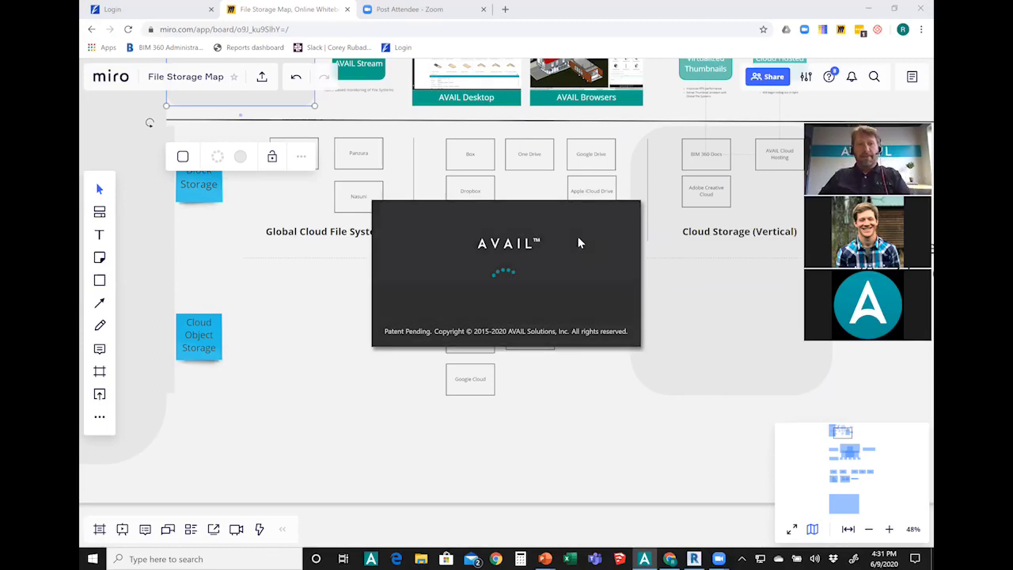
pyautogui.hotkey('alt', 'Tab')
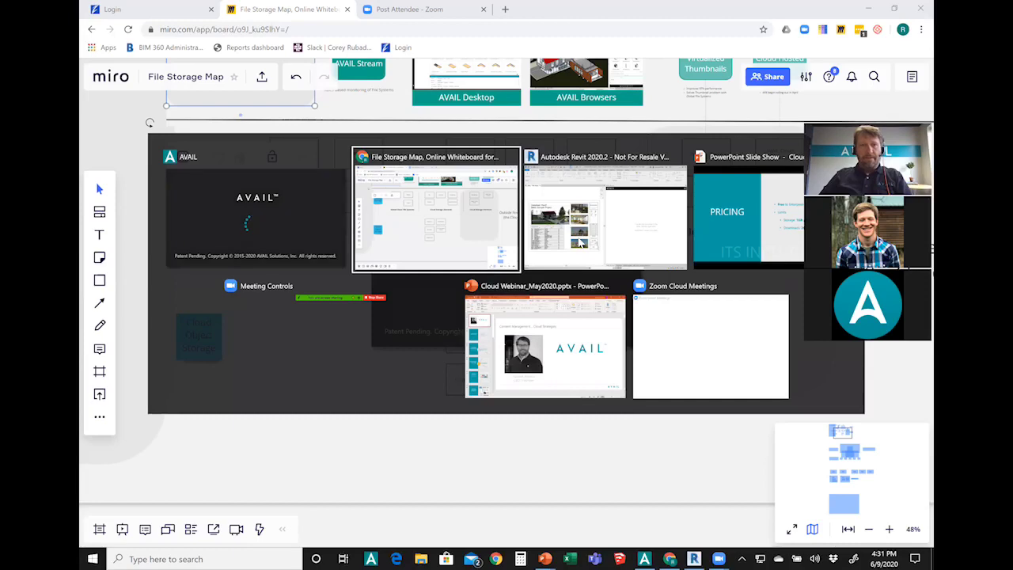
pyautogui.press('Down')
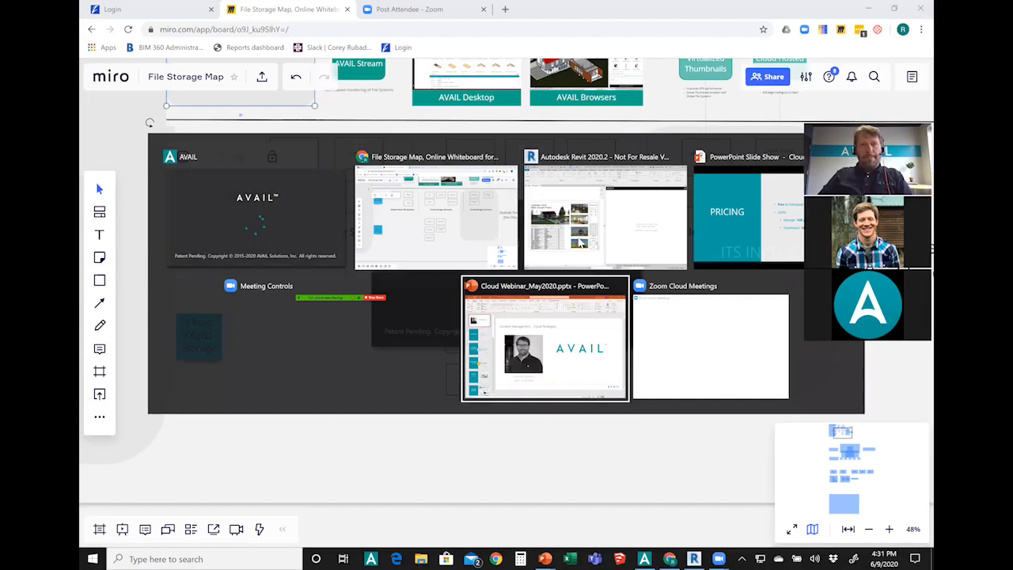
pyautogui.press('Escape')
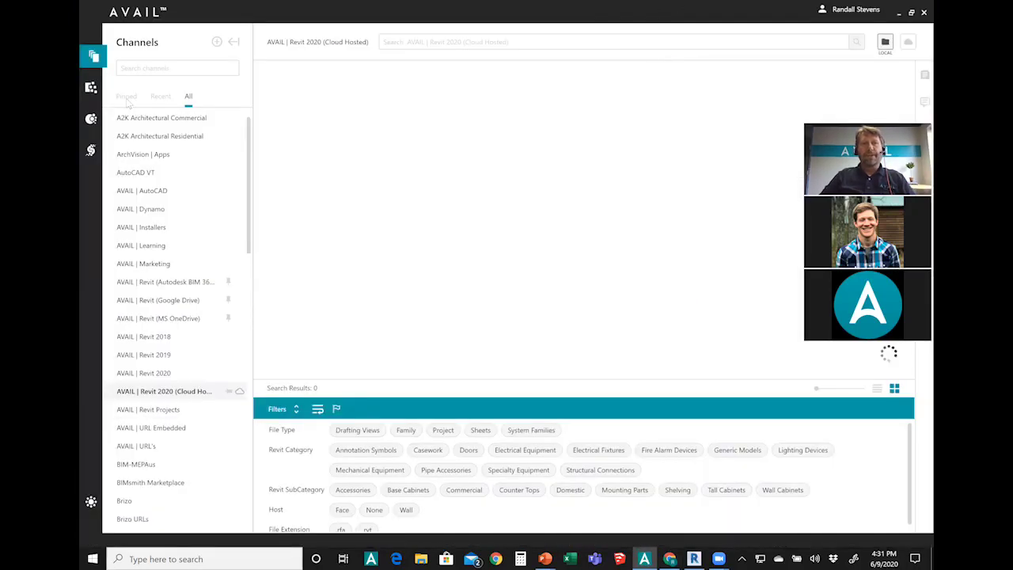
# Step: From the pinned channels, view AVAIL | Revit (Autodesk BIM 360) with smaller thumbnails and open Panzura | On AVAIL!
pyautogui.click(127, 98)
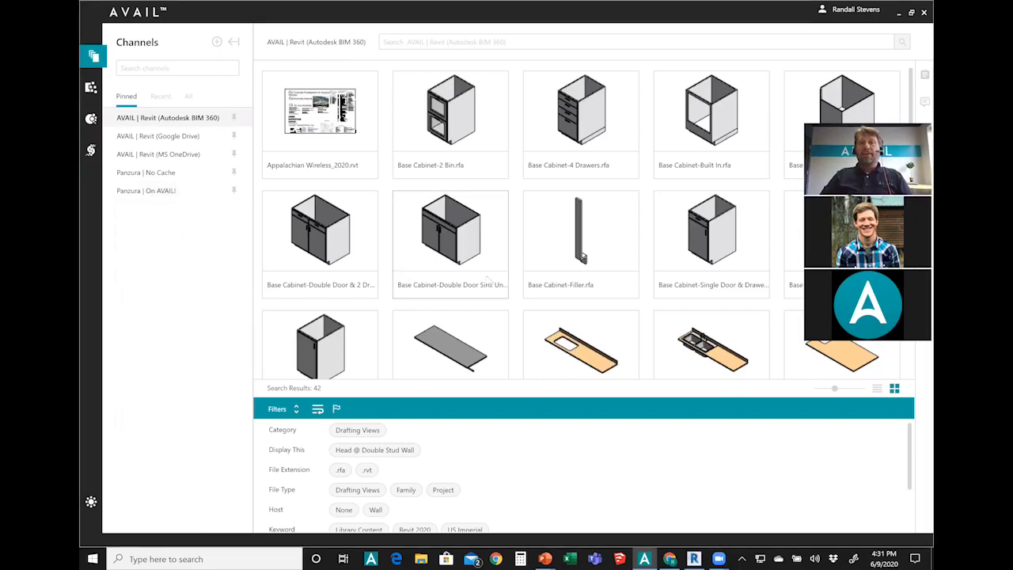
pyautogui.scroll(-1, 494, 286)
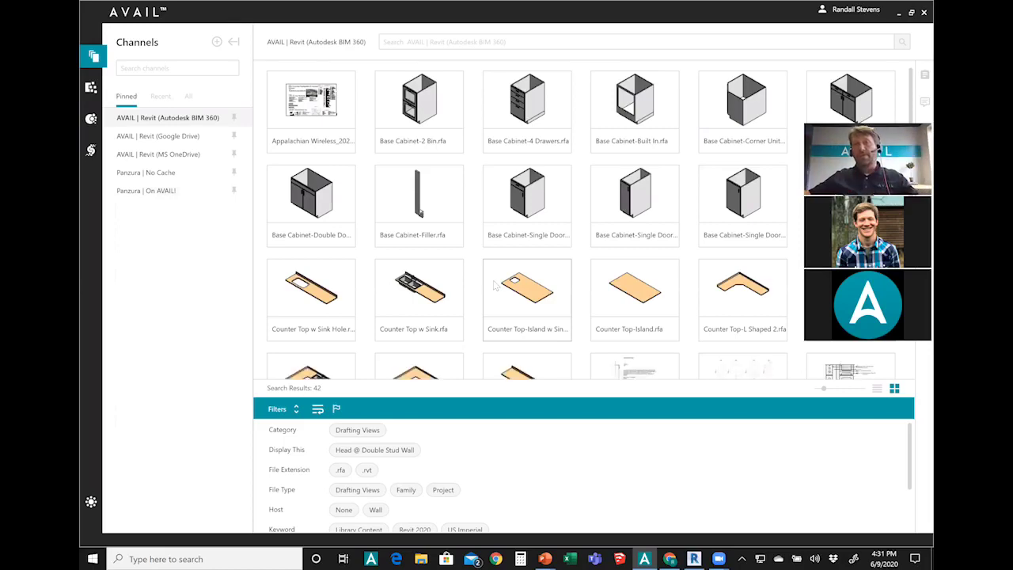
pyautogui.click(139, 194)
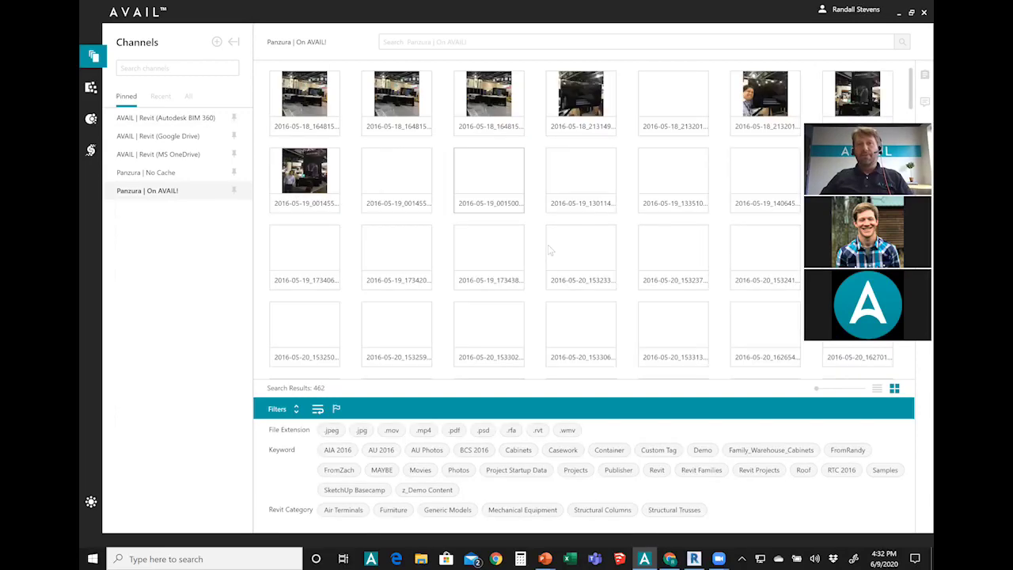
# Step: Browse the Panzura | On AVAIL! photos at several thumbnail sizes to examine how quickly their previews load
pyautogui.scroll(1, 580, 251)
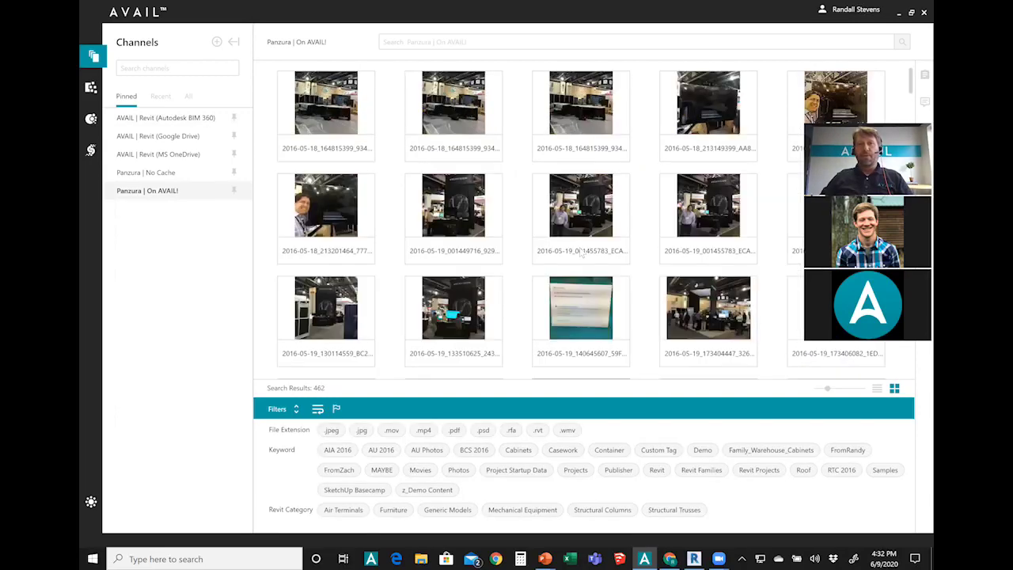
pyautogui.scroll(-1, 580, 251)
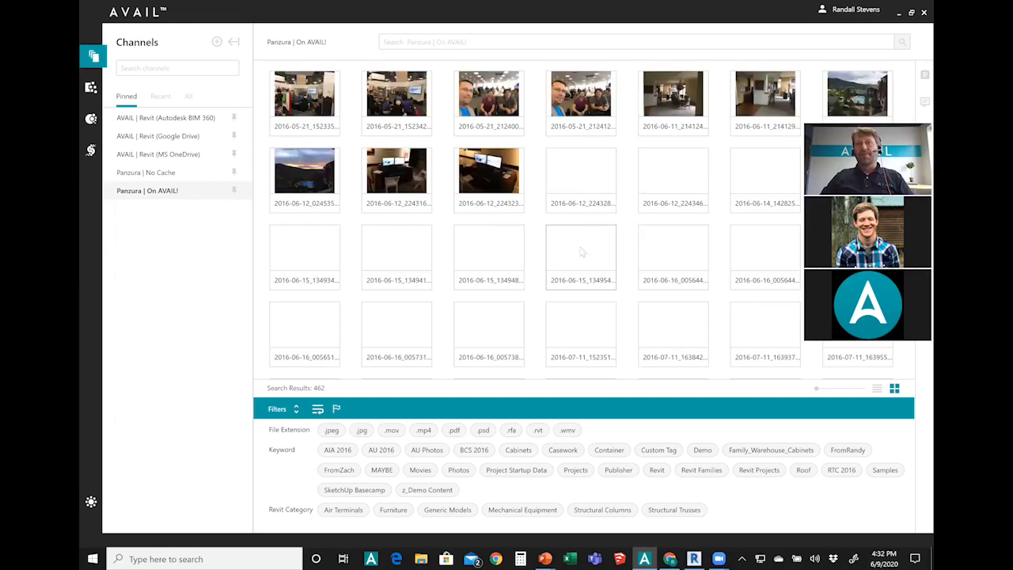
pyautogui.scroll(2, 581, 252)
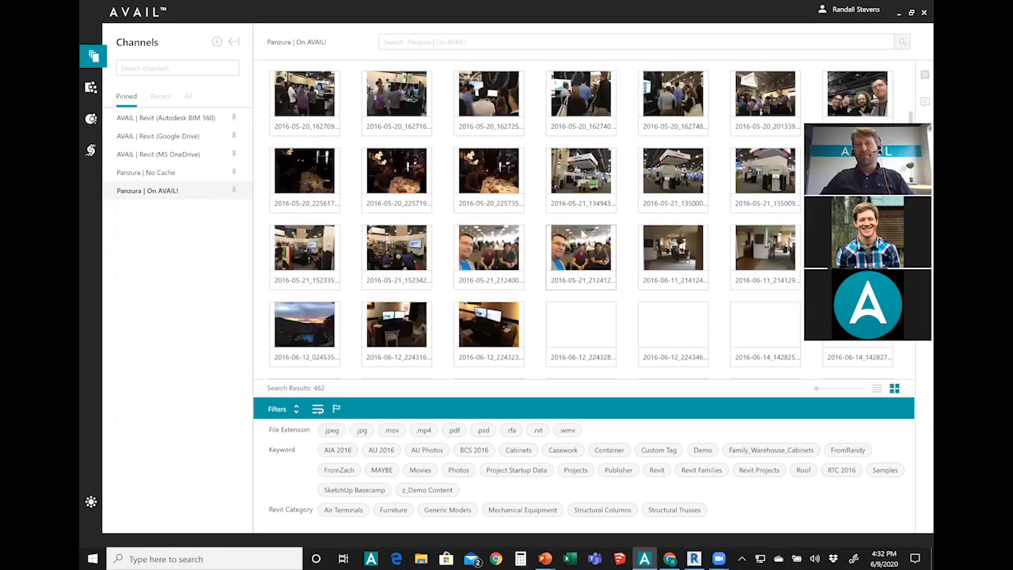
pyautogui.scroll(-1, 581, 235)
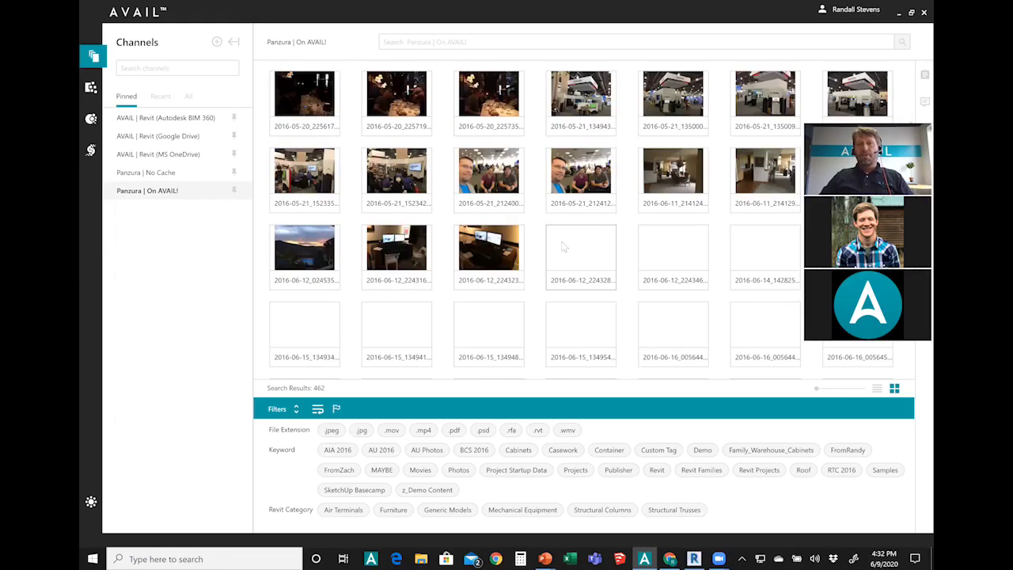
pyautogui.scroll(-4, 535, 240)
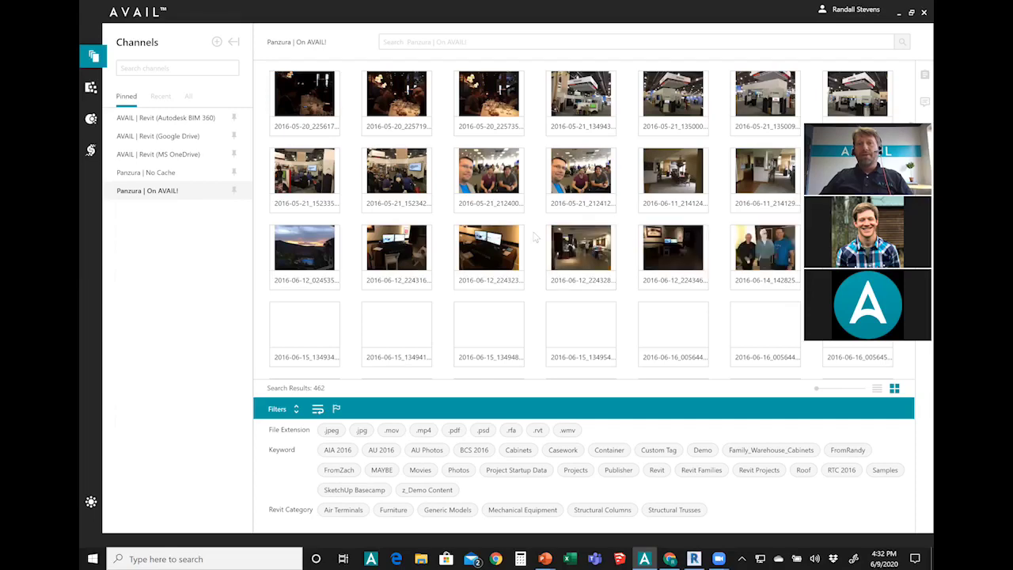
pyautogui.scroll(-4, 535, 236)
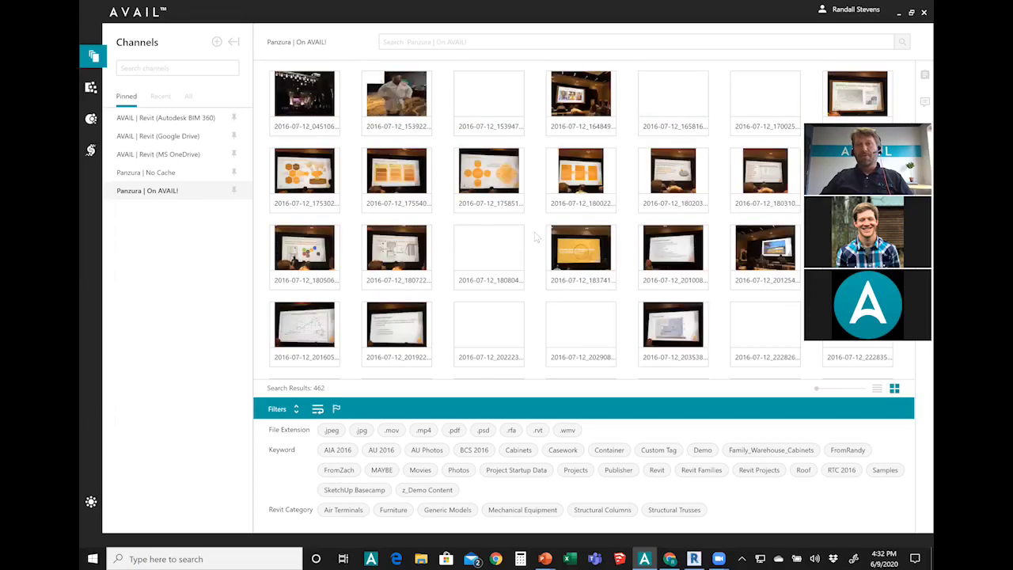
pyautogui.scroll(-3, 535, 238)
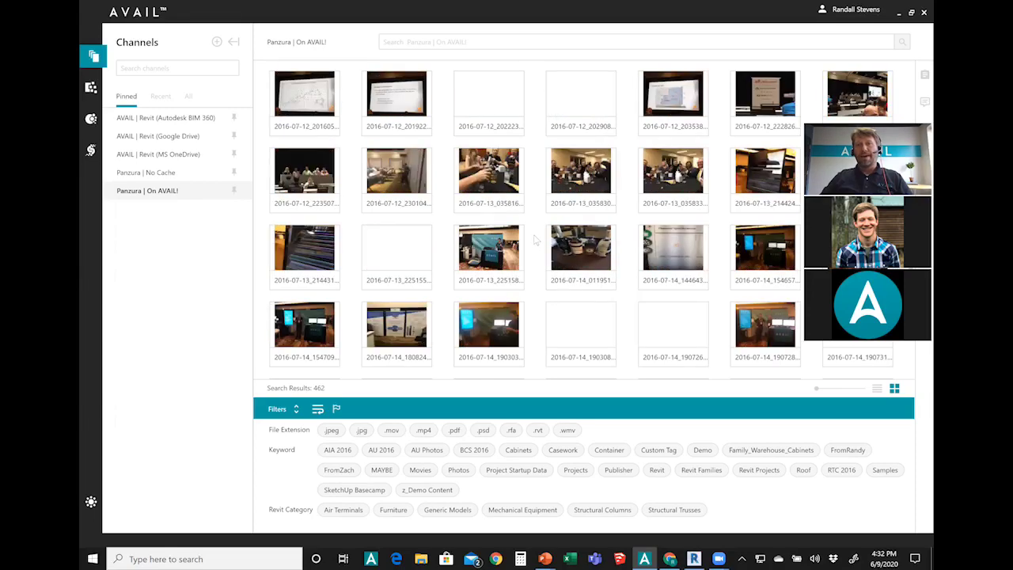
pyautogui.scroll(2, 534, 241)
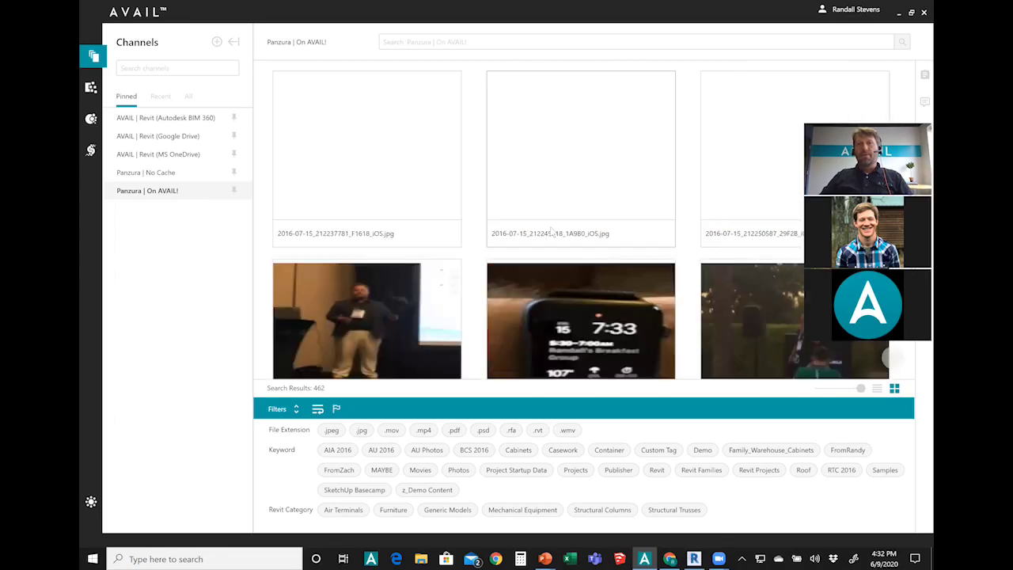
pyautogui.scroll(1, 551, 242)
pyautogui.scroll(-1, 540, 241)
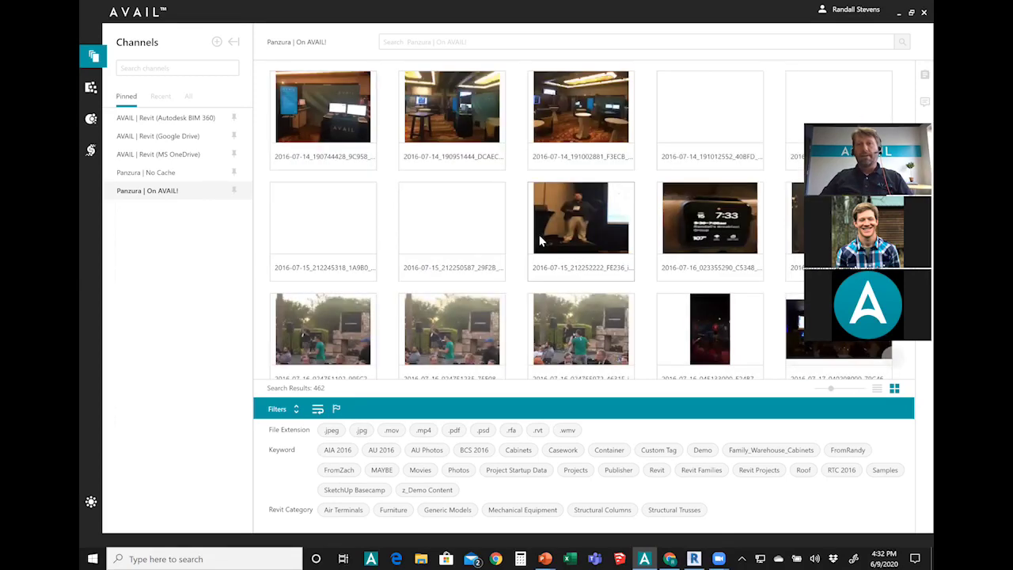
# Step: Browse the Panzura | On AVAIL! photos and view an enlarged preview of 2016-11-15_17-00-42_806.jpeg, closing the preview when done
pyautogui.scroll(-2, 538, 230)
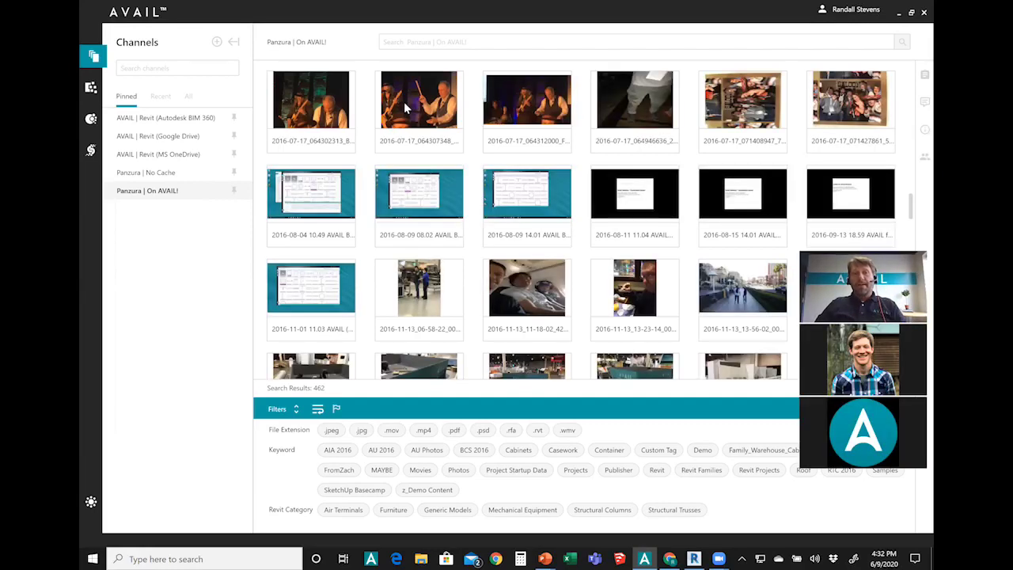
pyautogui.scroll(-3, 372, 238)
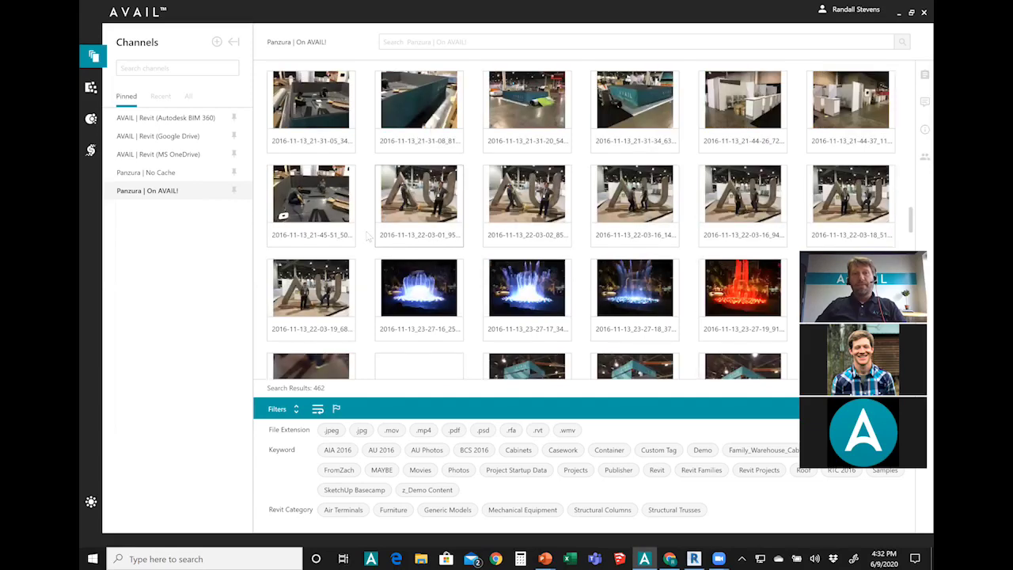
pyautogui.scroll(-5, 368, 236)
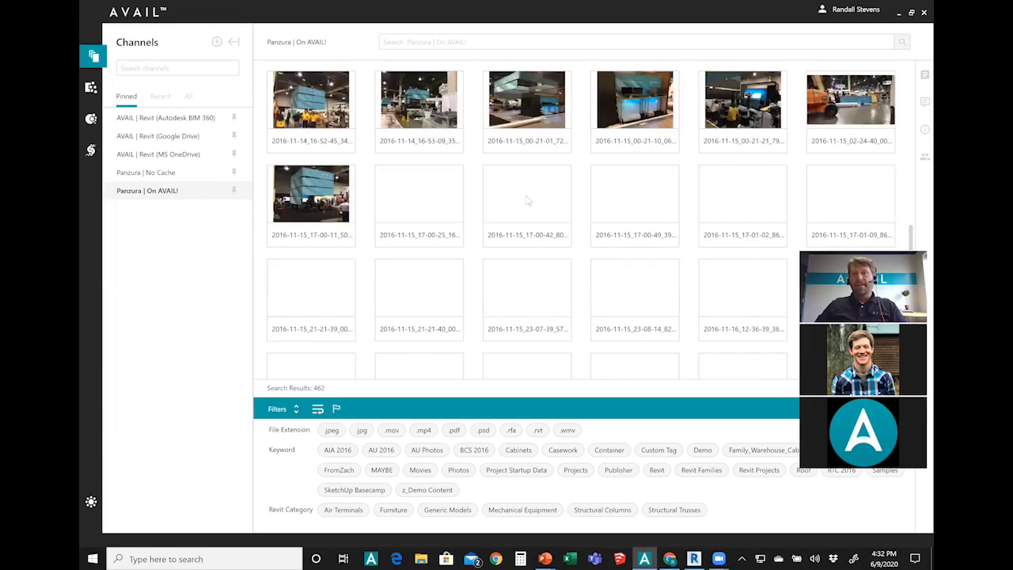
pyautogui.click(924, 74)
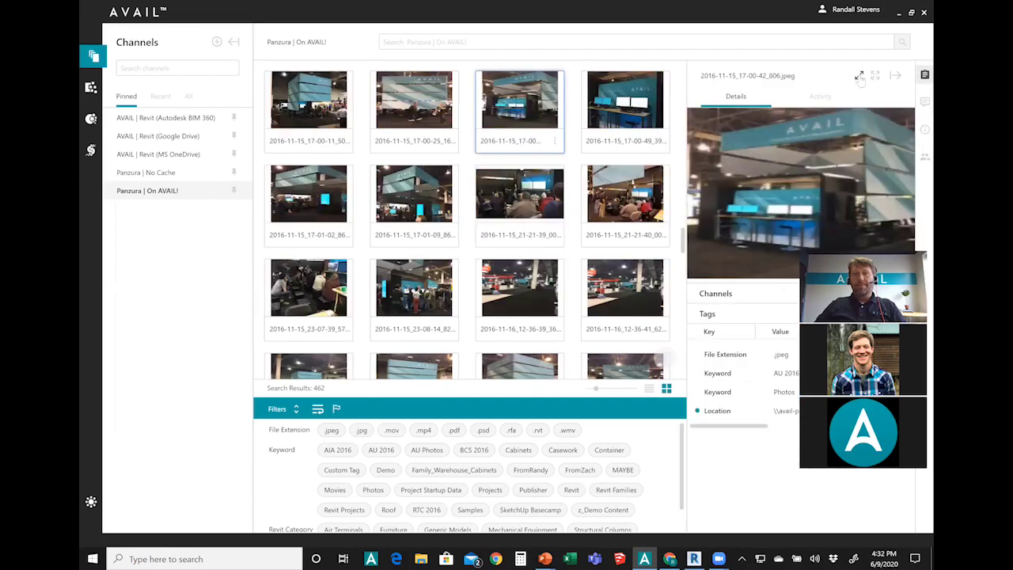
pyautogui.click(860, 77)
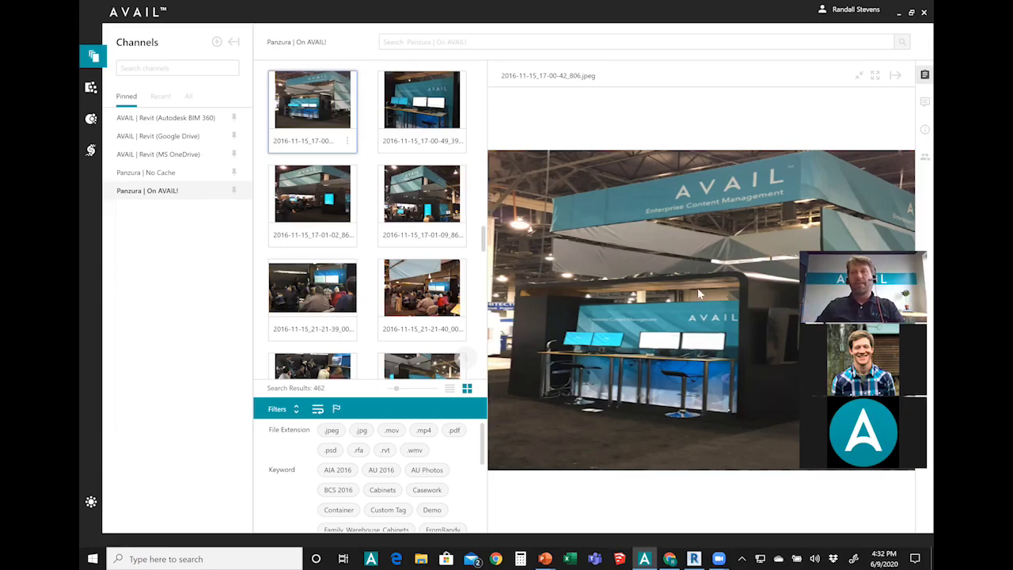
pyautogui.click(896, 76)
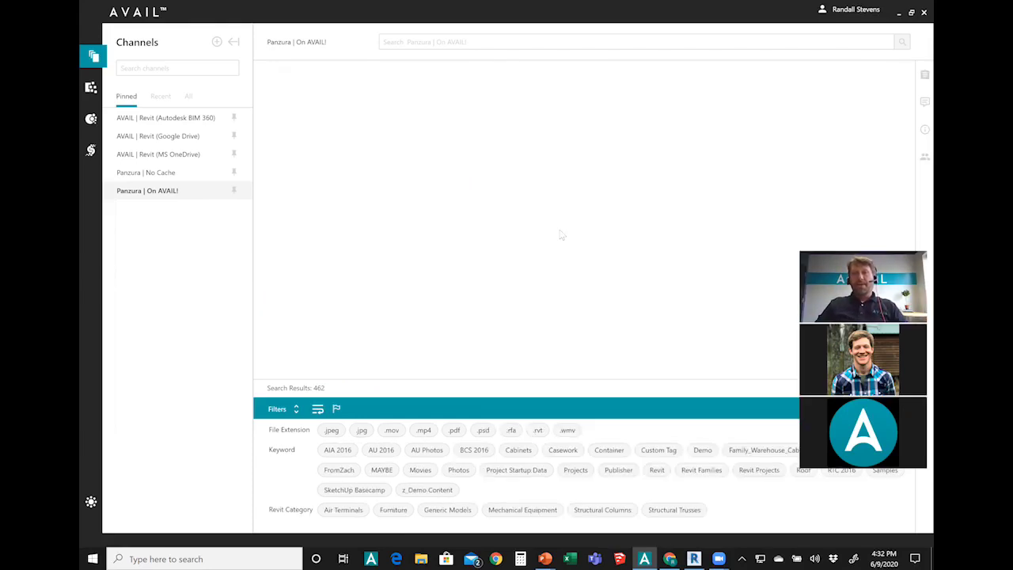
# Step: Search the Panzura | On AVAIL! channel for "video", clear the search and browse the full set of photos
pyautogui.click(470, 41)
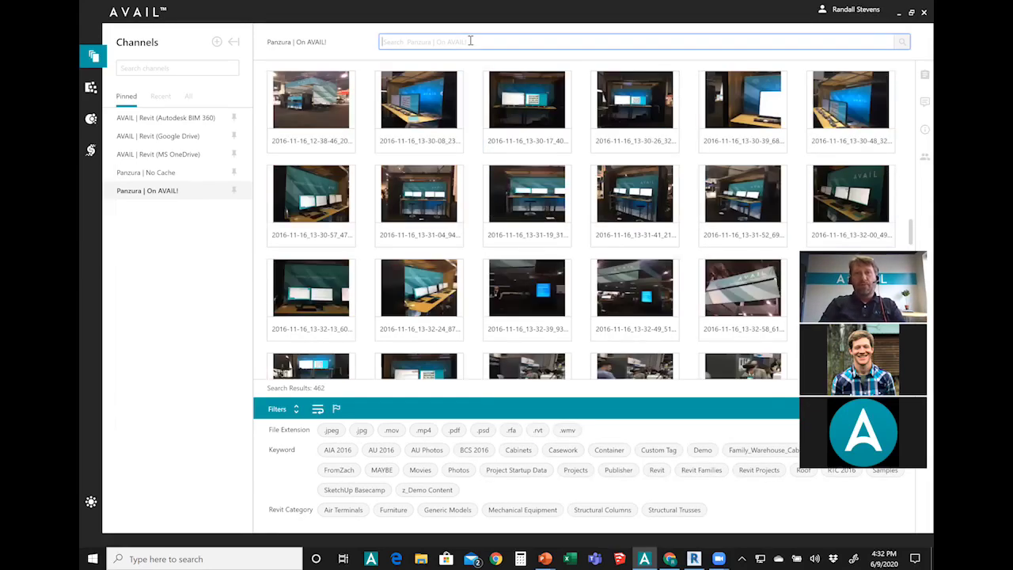
pyautogui.write('video')
pyautogui.press('Return')
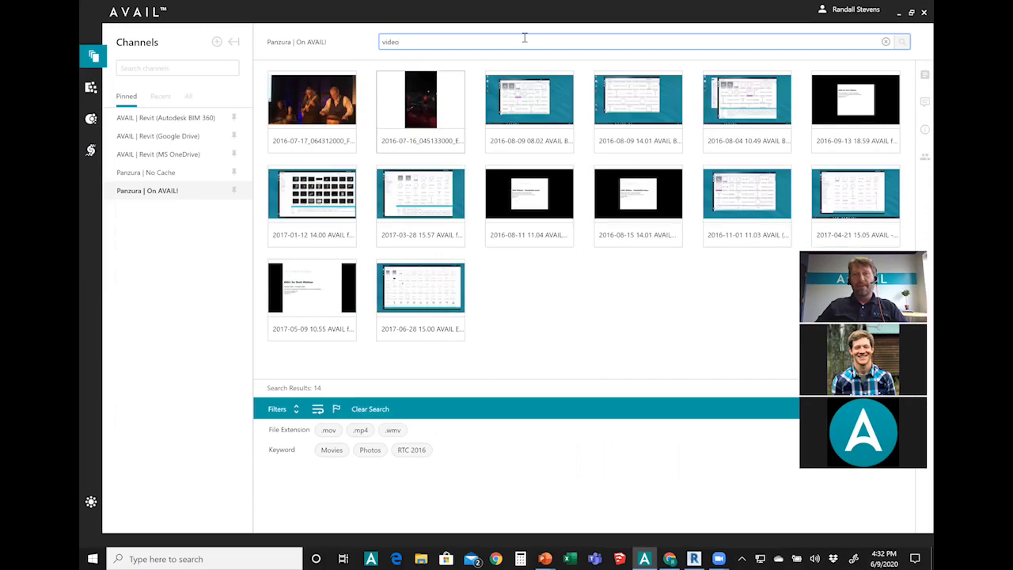
pyautogui.click(885, 41)
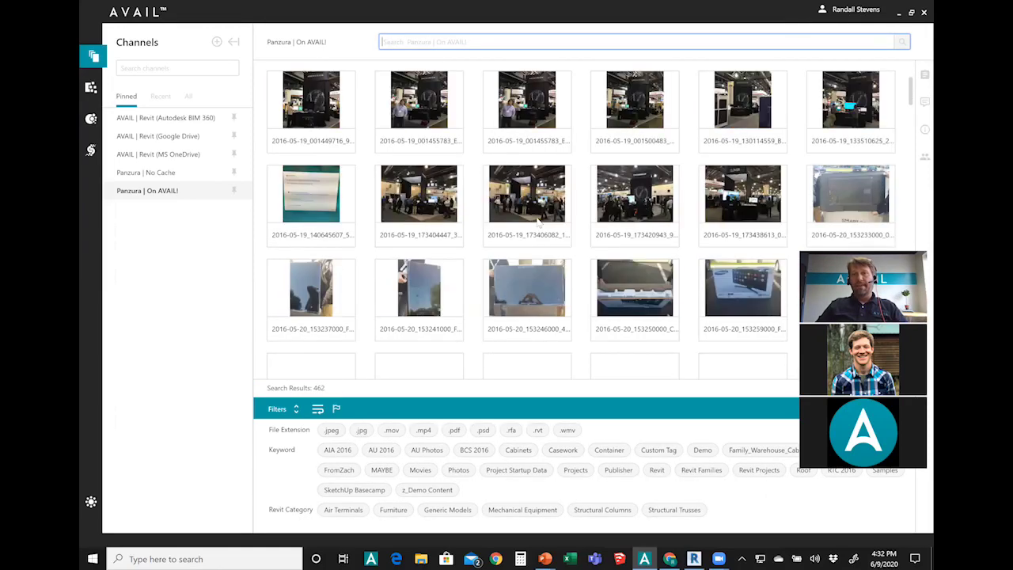
pyautogui.scroll(-15, 541, 224)
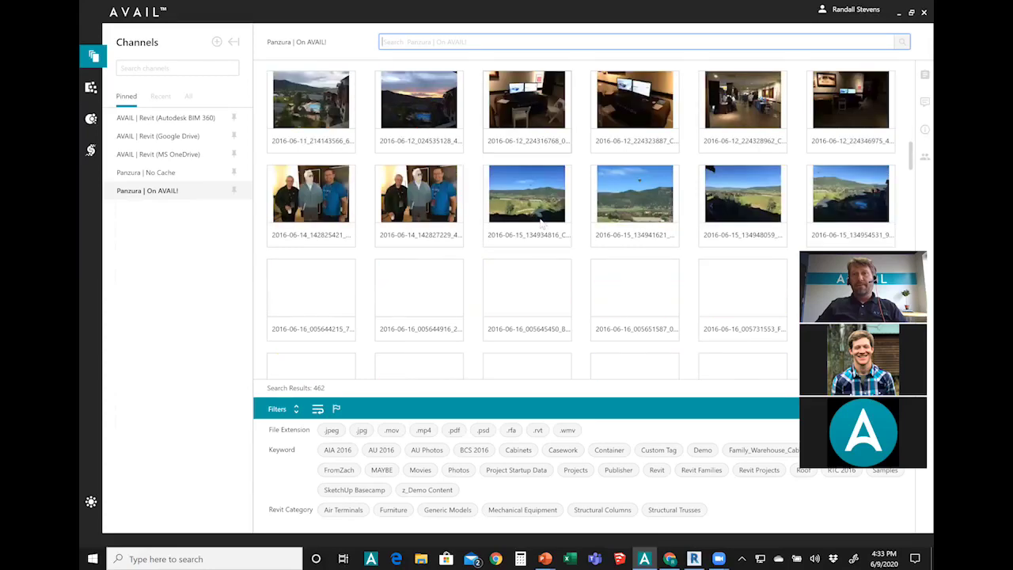
pyautogui.scroll(-2, 541, 224)
pyautogui.scroll(-10, 541, 223)
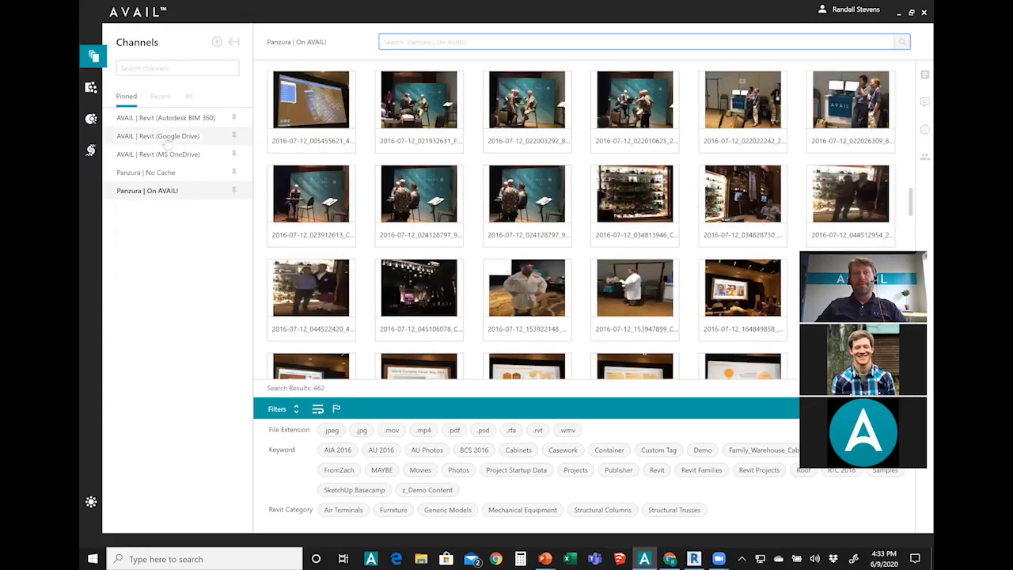
# Step: Open the Panzura | No Cache channel, clear its search and browse back and forth to examine how quickly uncached thumbnails load
pyautogui.click(147, 175)
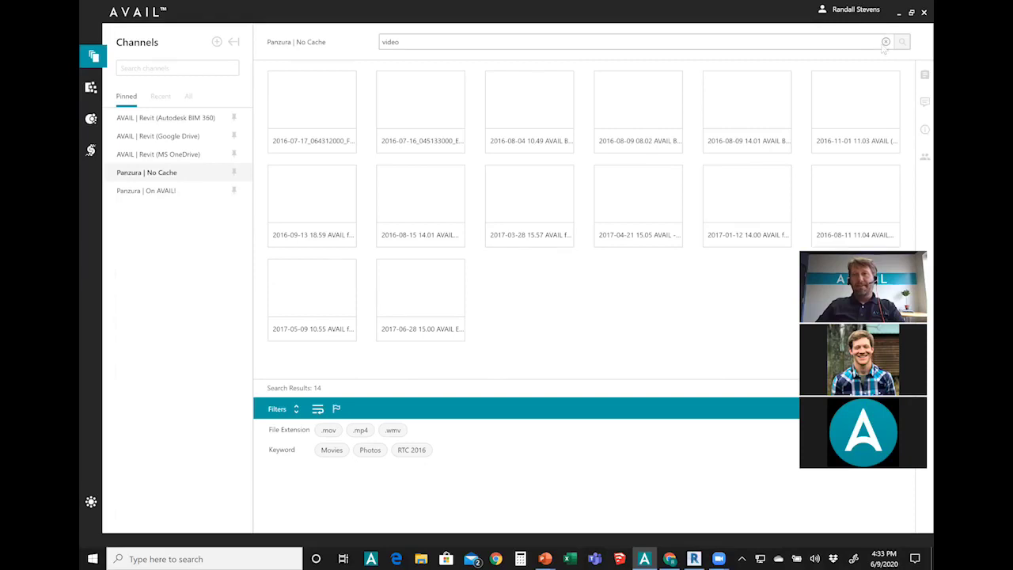
pyautogui.click(885, 41)
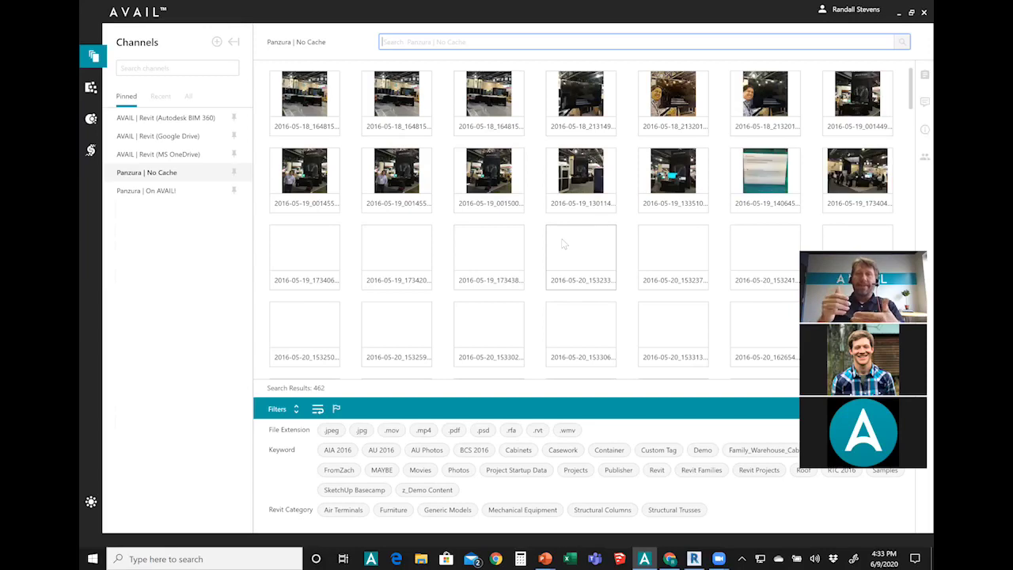
pyautogui.scroll(-3, 538, 242)
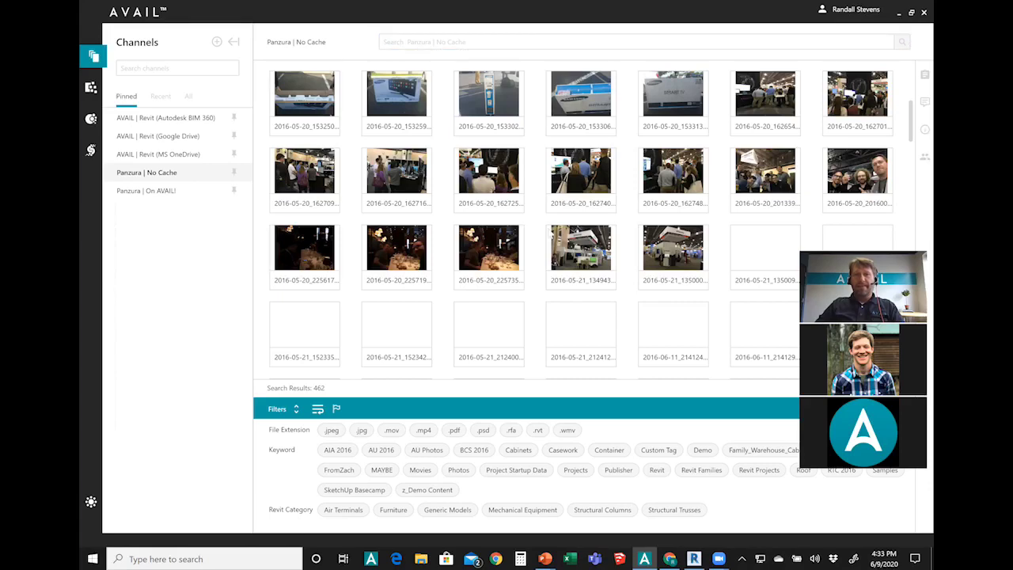
pyautogui.scroll(-2, 538, 226)
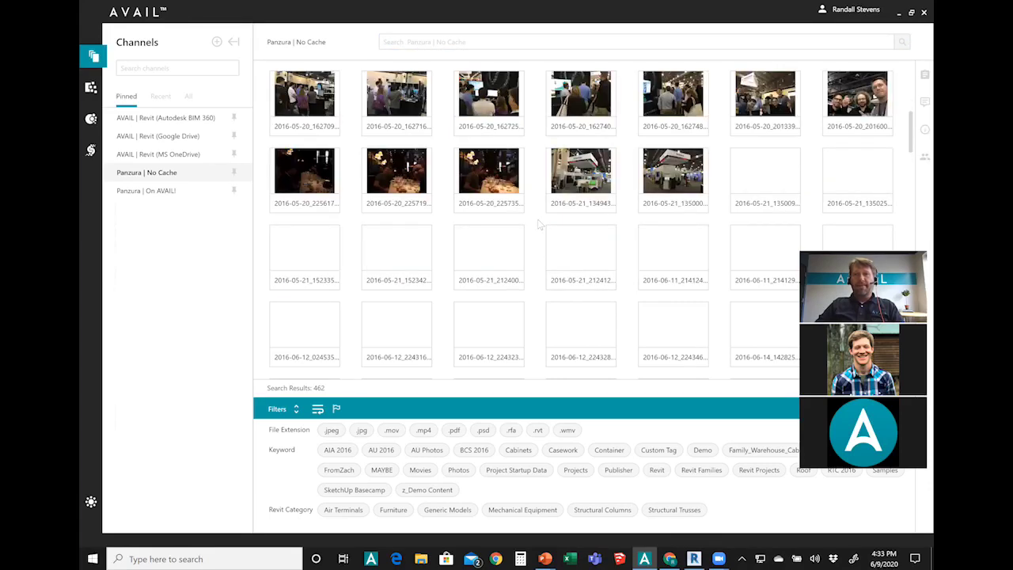
pyautogui.scroll(-3, 536, 218)
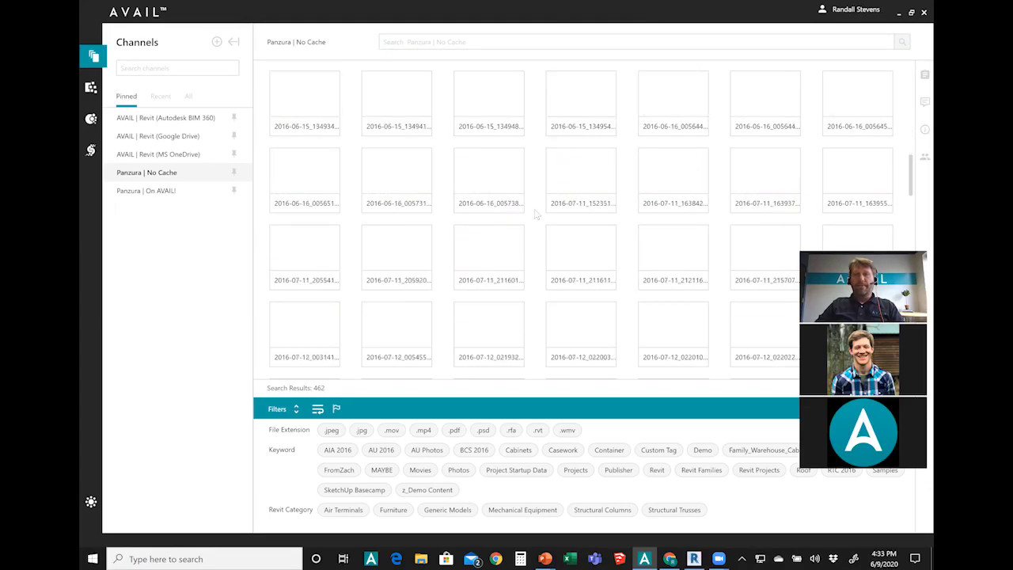
pyautogui.scroll(-6, 537, 216)
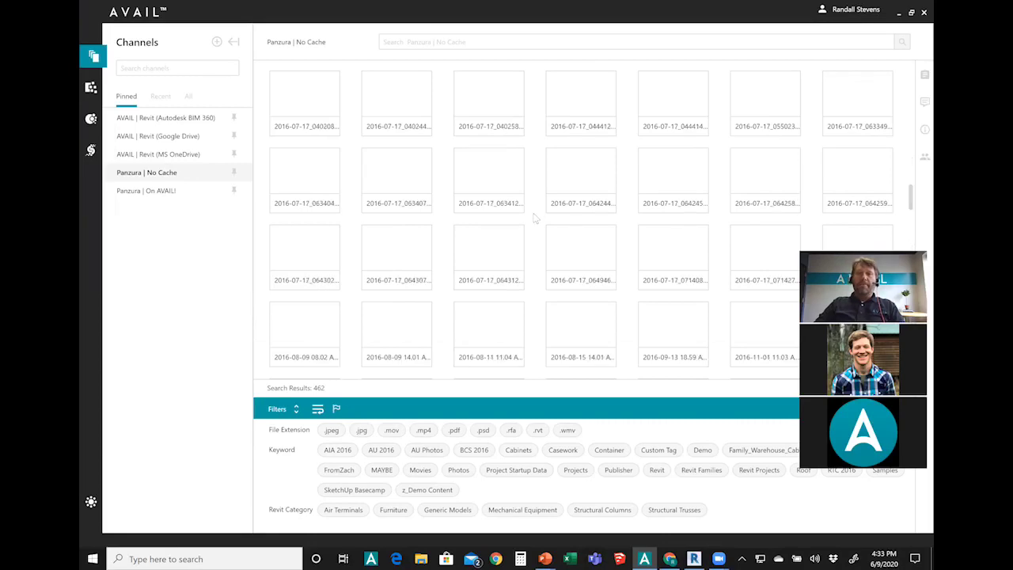
pyautogui.scroll(10, 534, 220)
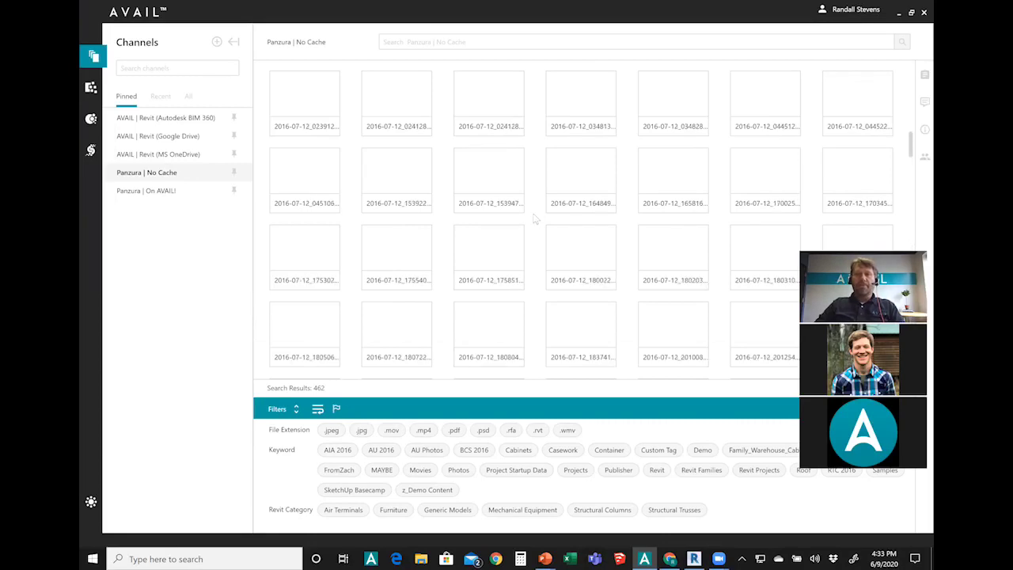
pyautogui.scroll(-2, 534, 220)
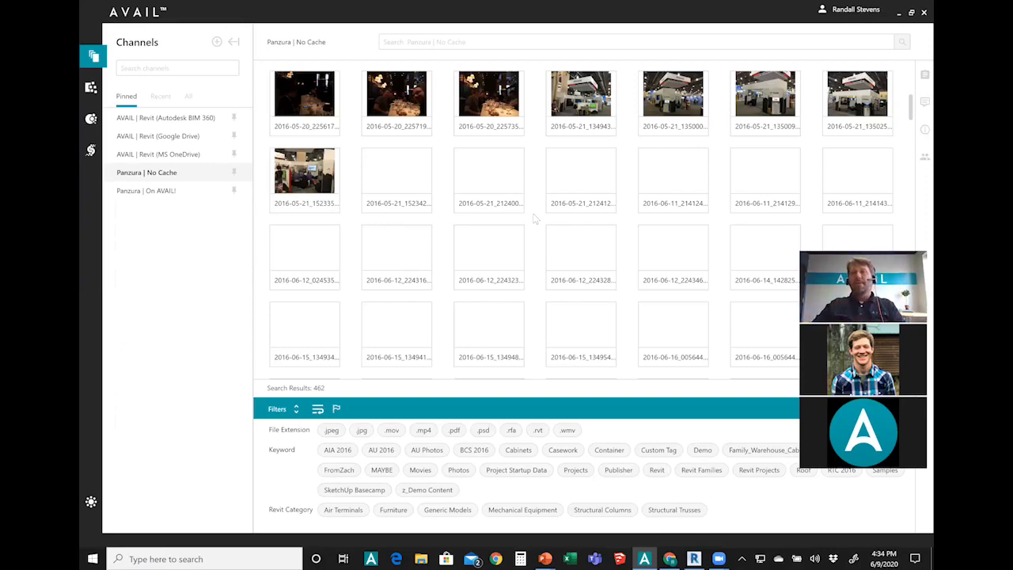
pyautogui.scroll(-3, 515, 219)
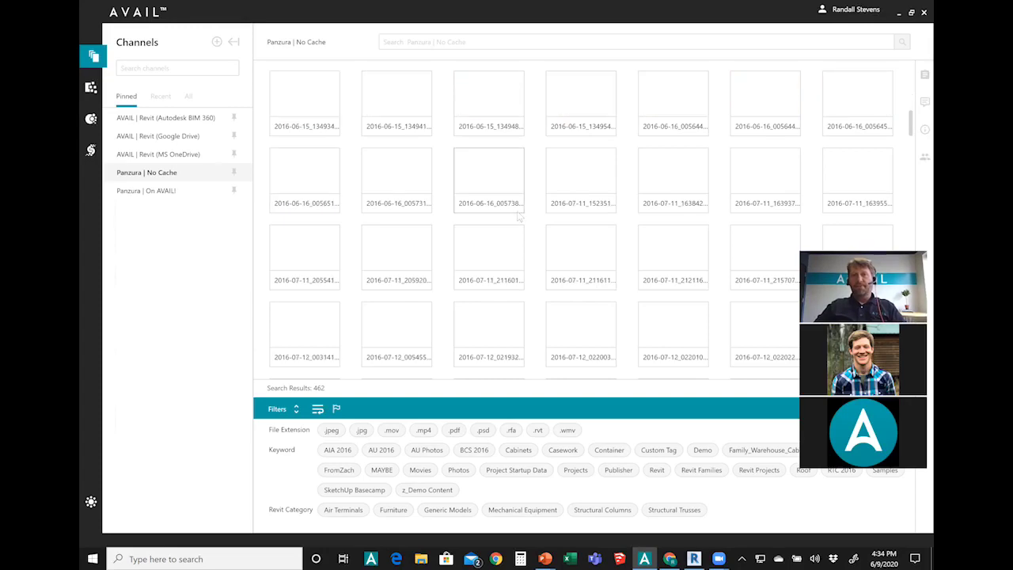
pyautogui.scroll(3, 518, 217)
pyautogui.scroll(-1, 518, 217)
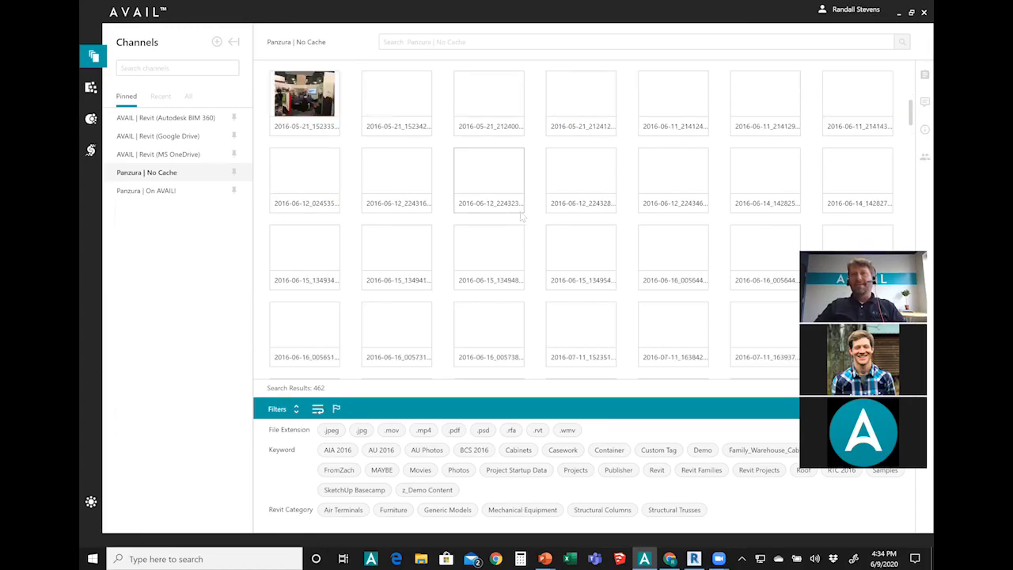
pyautogui.scroll(2, 514, 230)
pyautogui.scroll(-2, 504, 271)
pyautogui.scroll(-5, 522, 245)
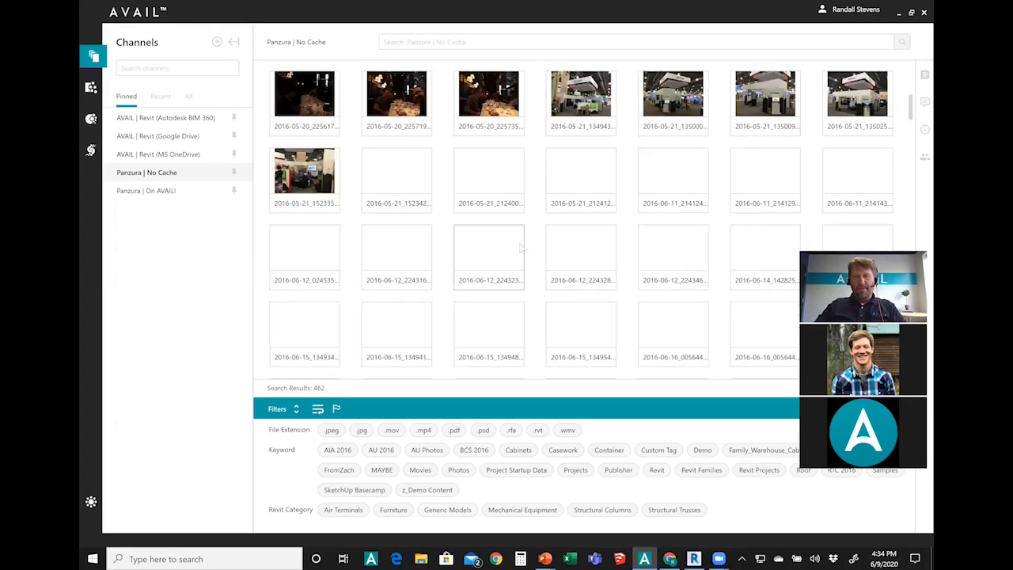
pyautogui.scroll(5, 522, 246)
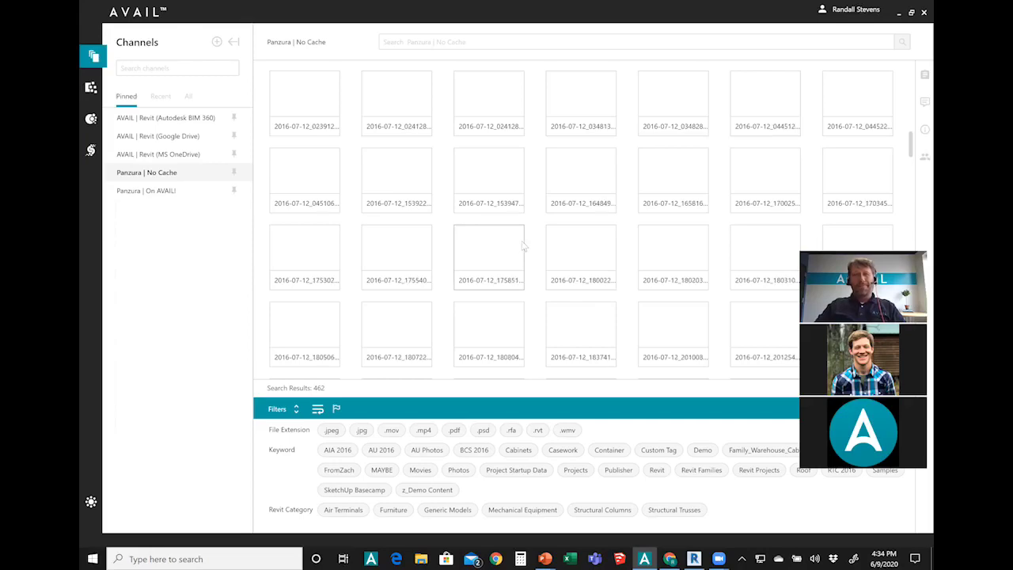
pyautogui.scroll(-2, 523, 247)
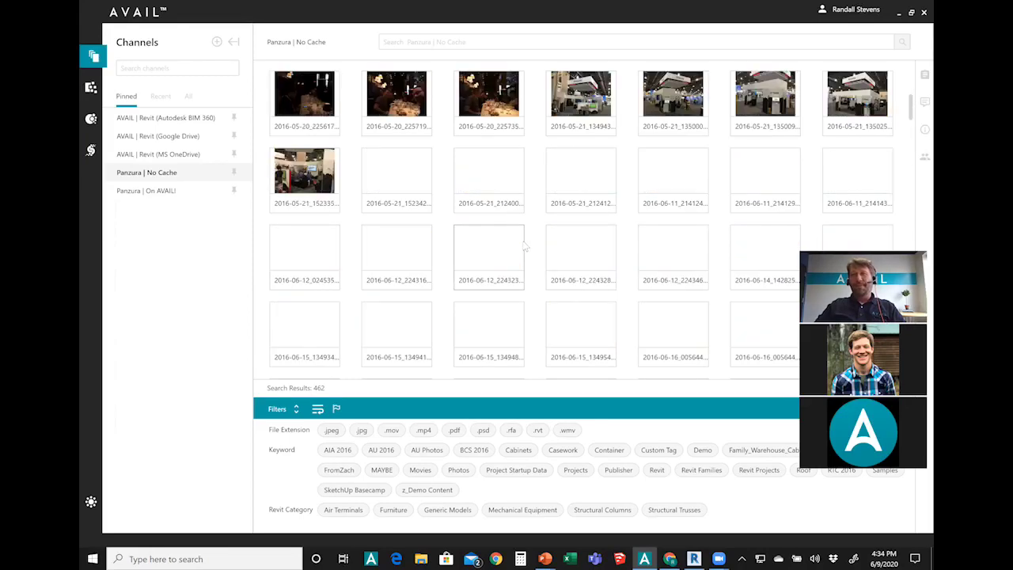
pyautogui.scroll(-4, 524, 247)
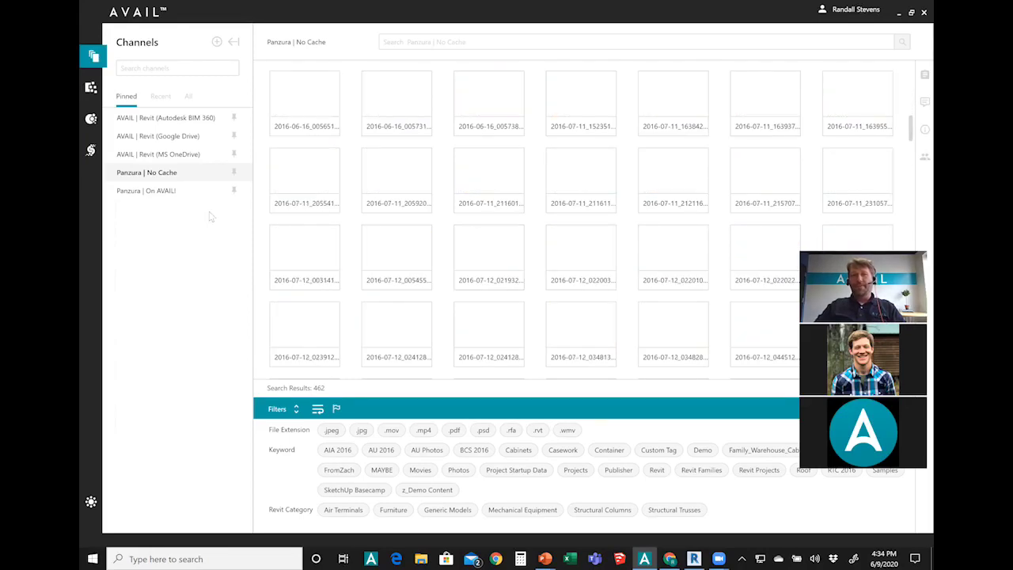
# Step: Return to the Panzura | On AVAIL! channel and browse far down its photos to compare how quickly the thumbnails load
pyautogui.click(162, 195)
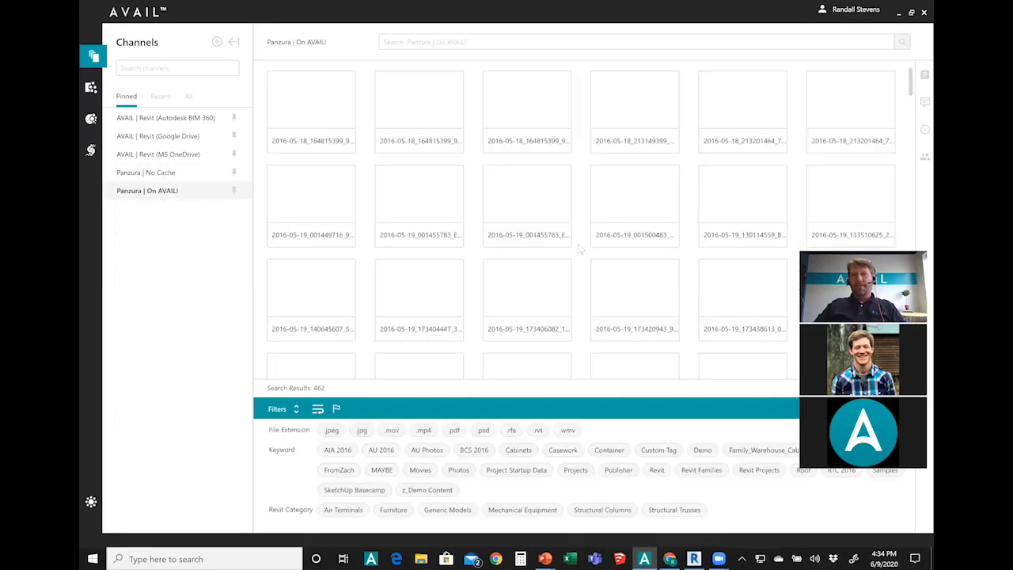
pyautogui.scroll(-5, 582, 248)
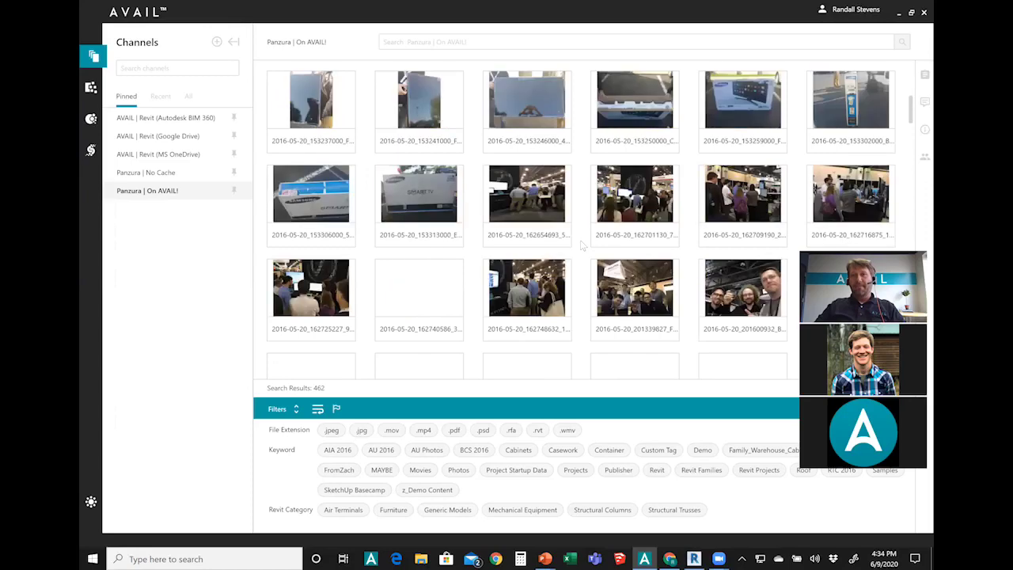
pyautogui.scroll(-10, 582, 248)
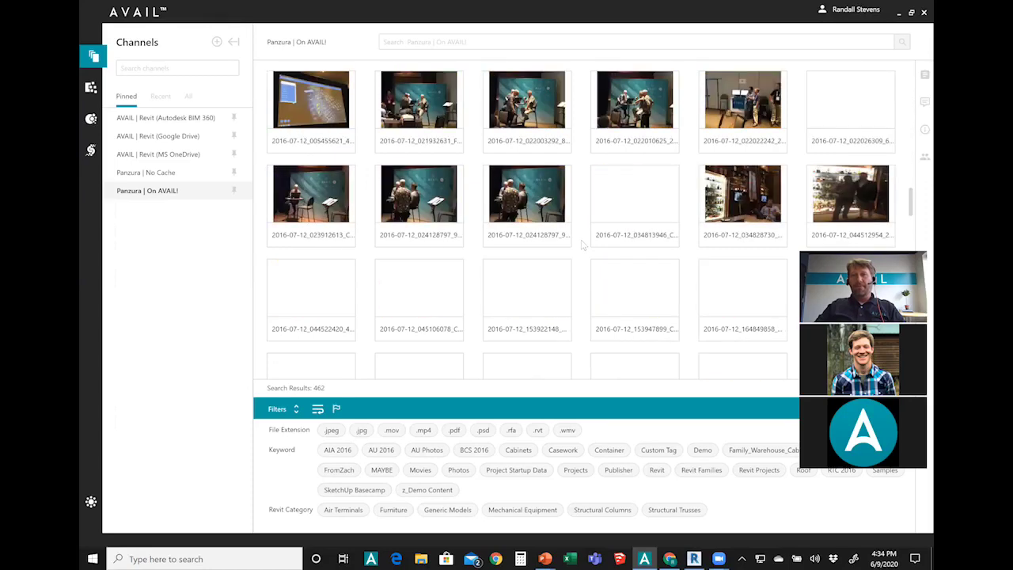
pyautogui.scroll(-10, 582, 246)
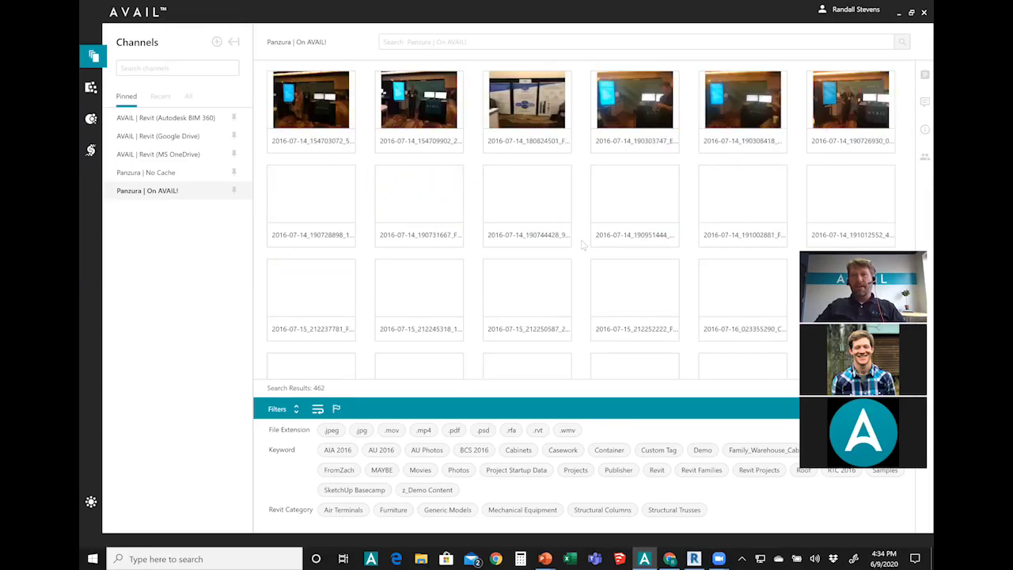
pyautogui.scroll(-10, 582, 246)
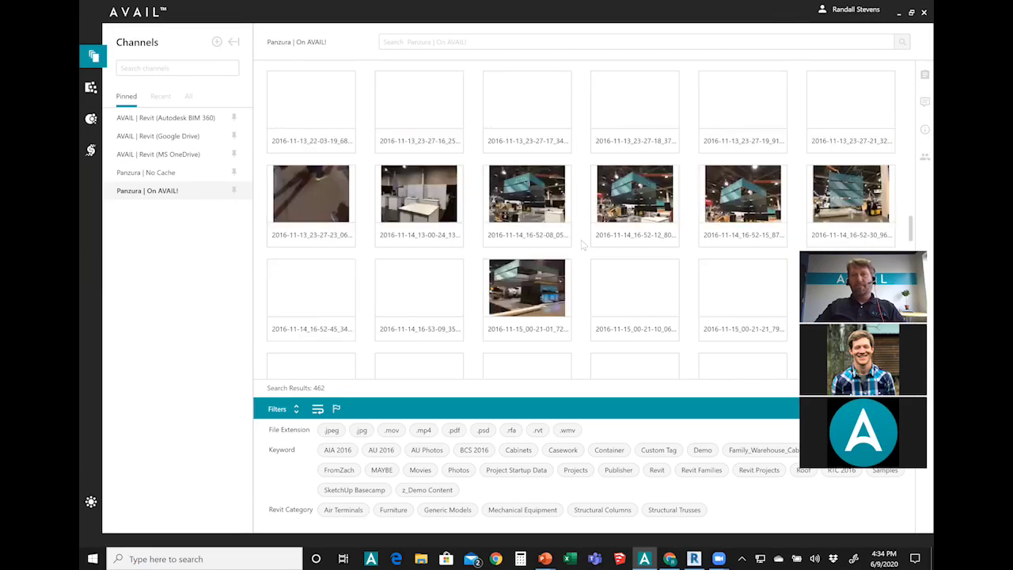
pyautogui.scroll(-10, 582, 245)
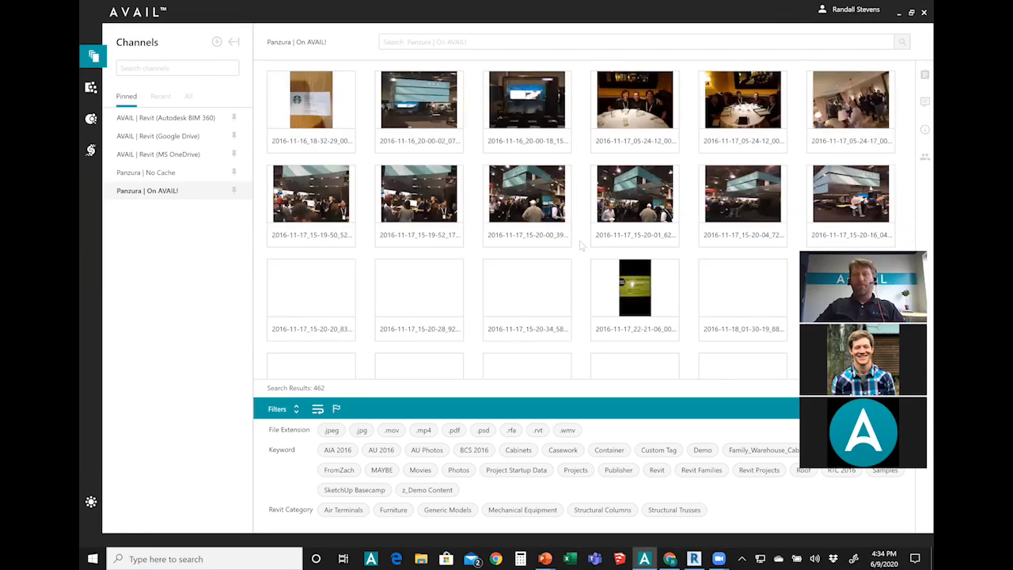
pyautogui.scroll(-5, 589, 229)
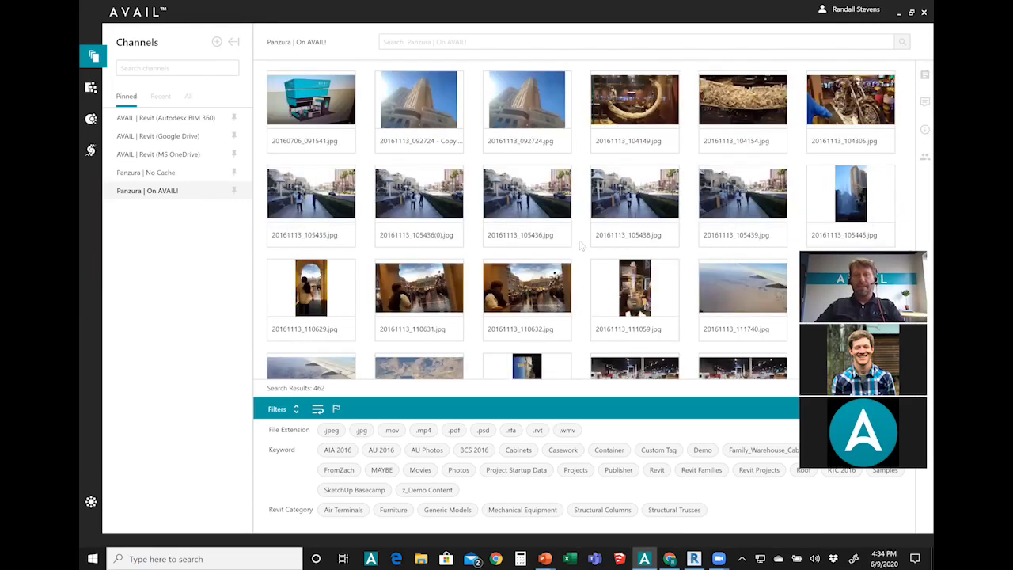
# Step: Switch to the File Storage Map in Chrome and shrink the grey cover beside AVAIL Stream to a narrow strip, uncovering AVAIL Connectors
pyautogui.hotkey('alt', 'Tab')
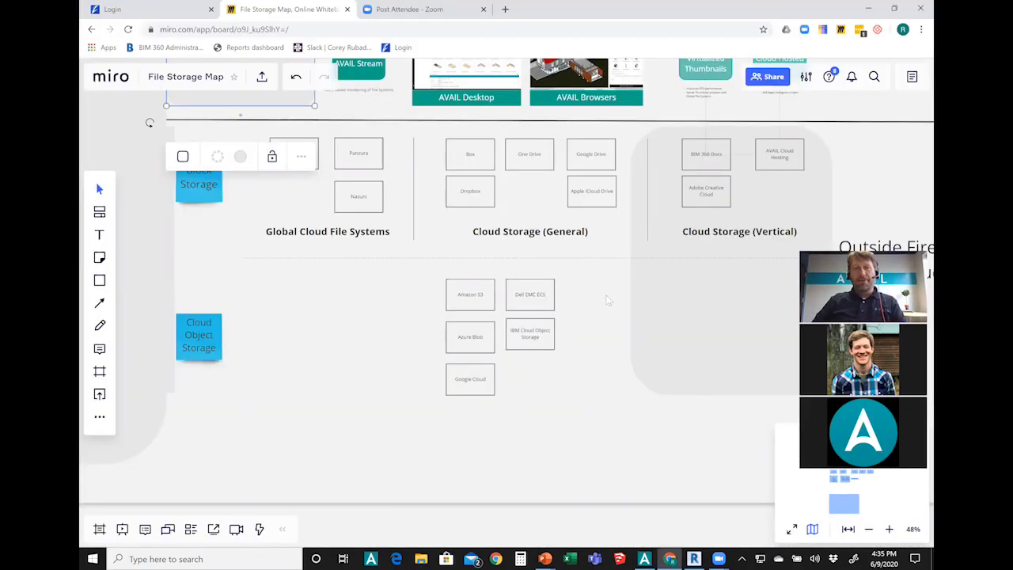
pyautogui.click(342, 313)
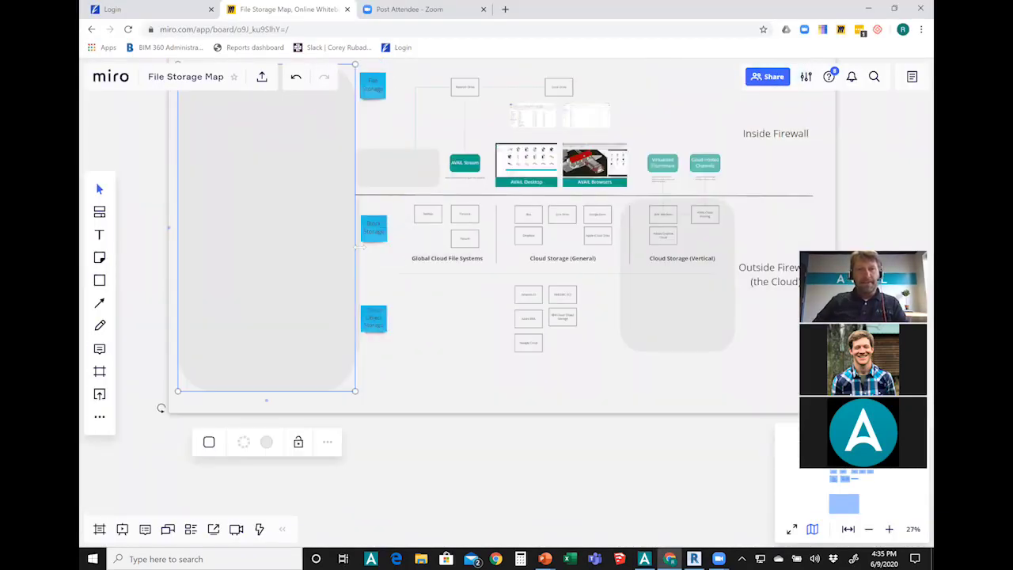
pyautogui.moveTo(350, 250); pyautogui.dragTo(329, 251)
pyautogui.moveTo(267, 250); pyautogui.dragTo(355, 250)
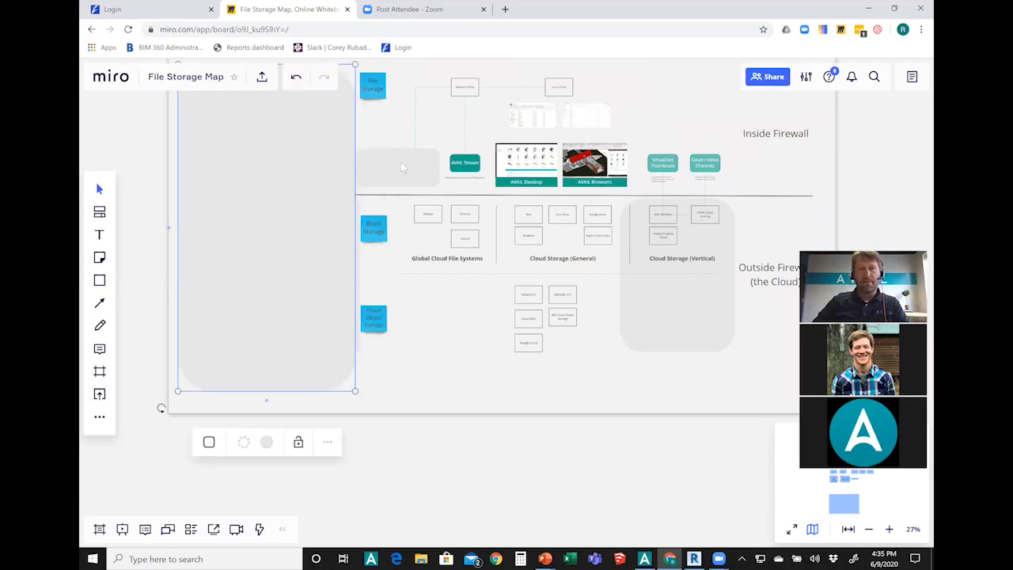
pyautogui.scroll(5, 407, 167)
pyautogui.click(417, 189)
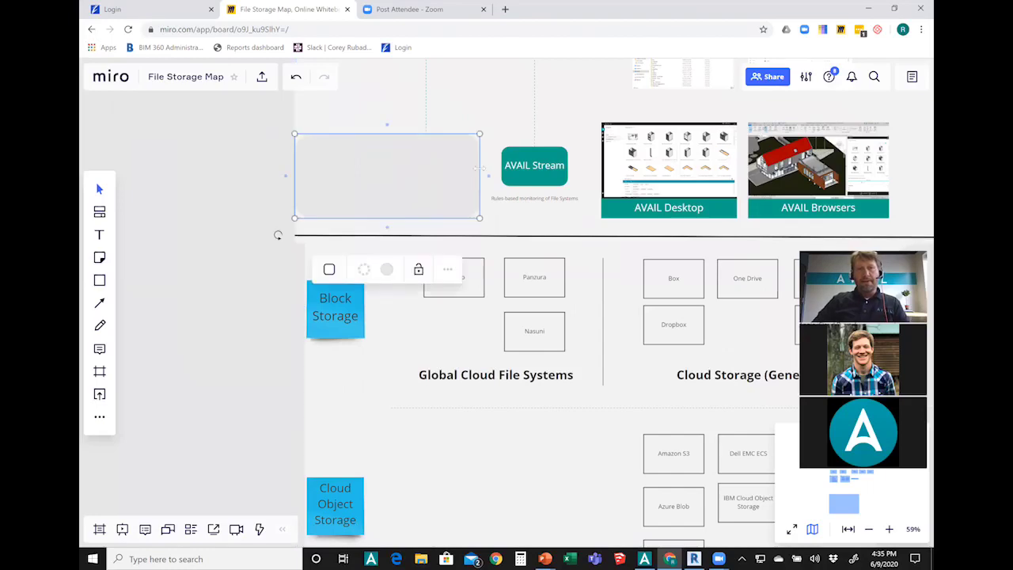
pyautogui.moveTo(477, 168); pyautogui.dragTo(307, 177)
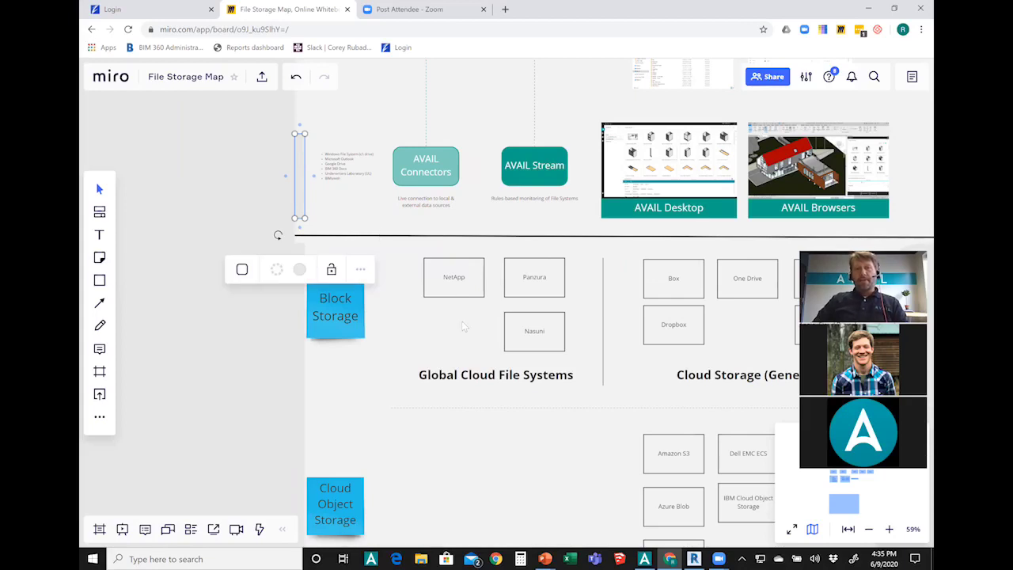
pyautogui.press('Escape')
# Step: Examine the Cloud Storage (General) and Cloud Storage (Vertical) groups on the File Storage Map board
pyautogui.scroll(-3, 910, 143)
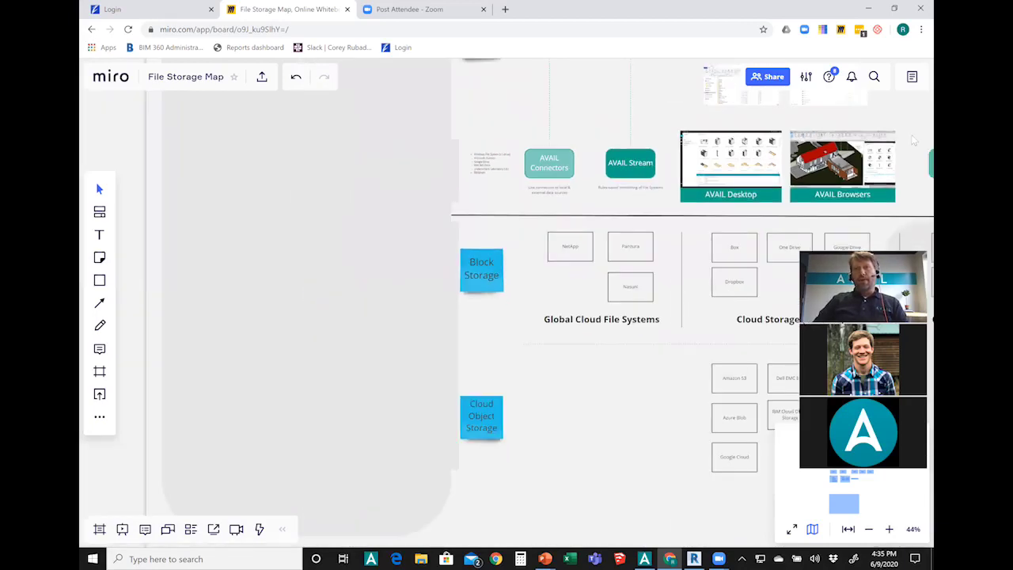
pyautogui.moveTo(645, 104); pyautogui.dragTo(364, 80)
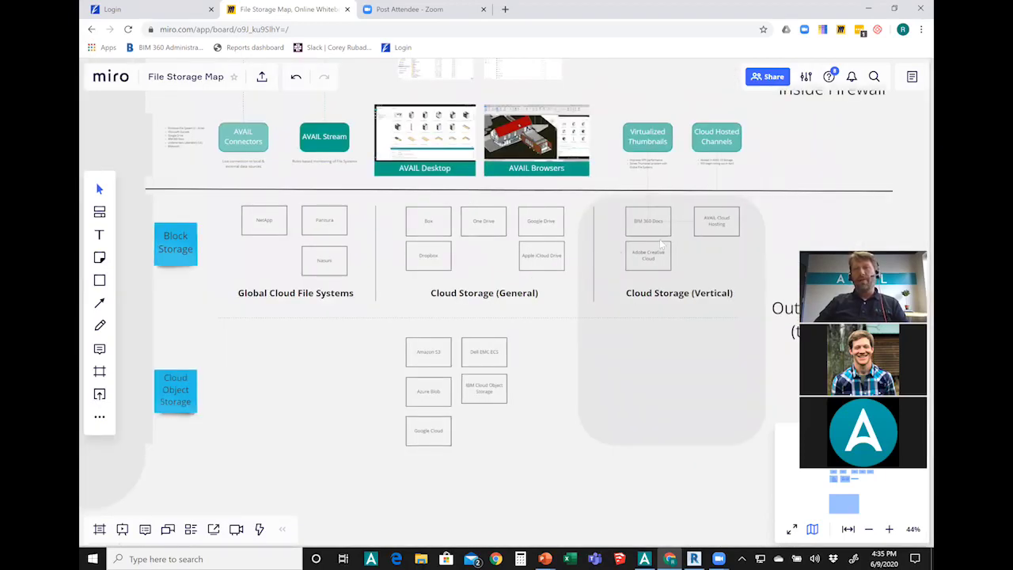
pyautogui.scroll(4, 660, 246)
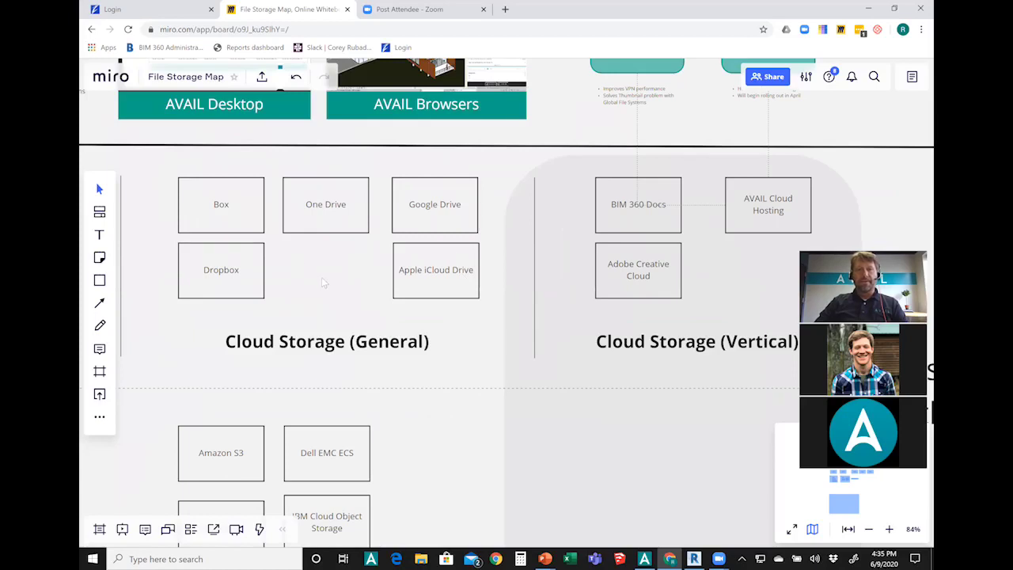